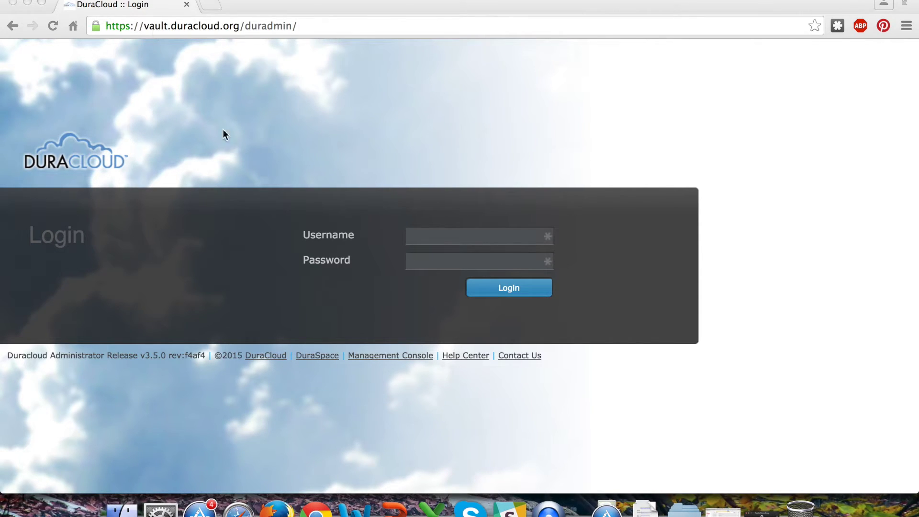
Log in to DuraCloud Vault with the test account's username and password
{"action": "left_click", "coordinate": [161, 27]}
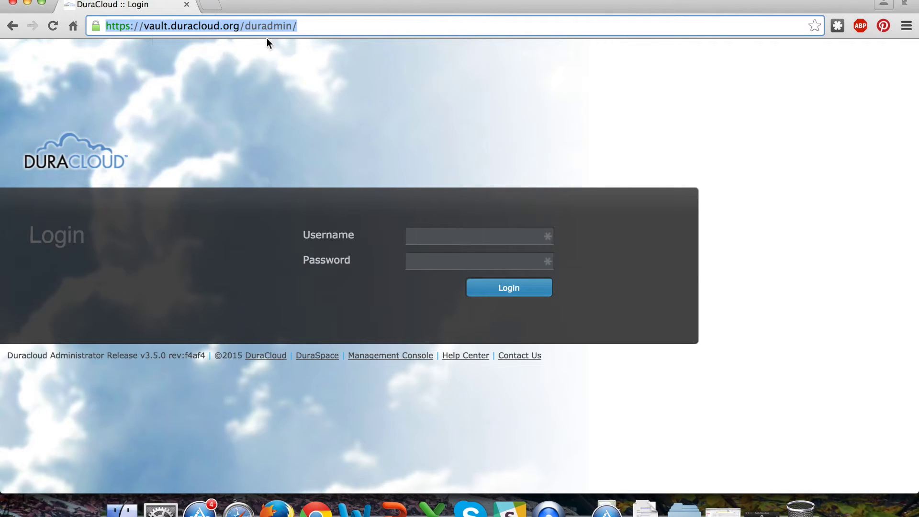
{"action": "left_click", "coordinate": [157, 29]}
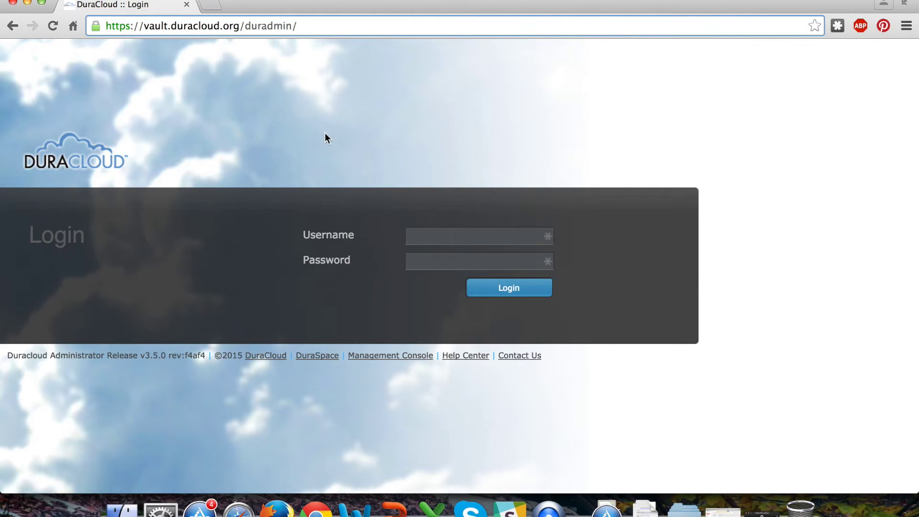
{"action": "left_click", "coordinate": [546, 235]}
{"action": "type", "text": "c"}
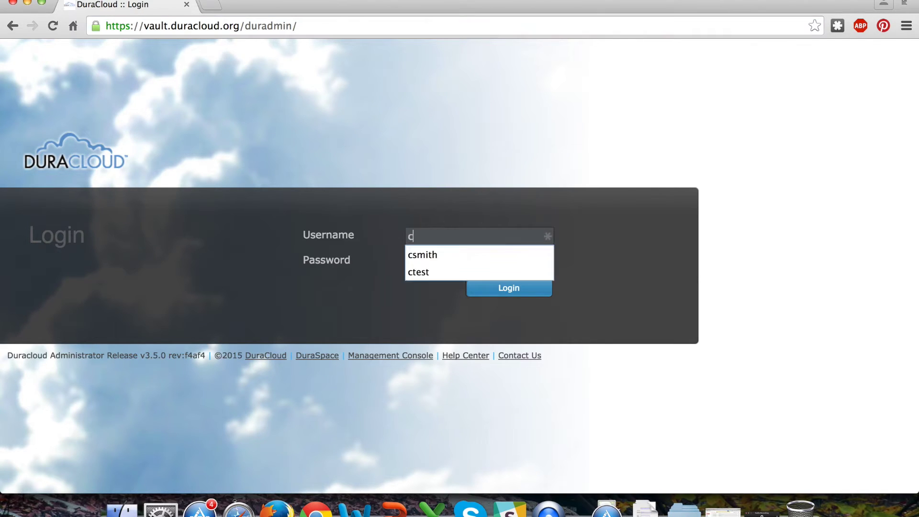
{"action": "type", "text": "test"}
{"action": "key", "text": "Tab"}
{"action": "type", "text": "••"}
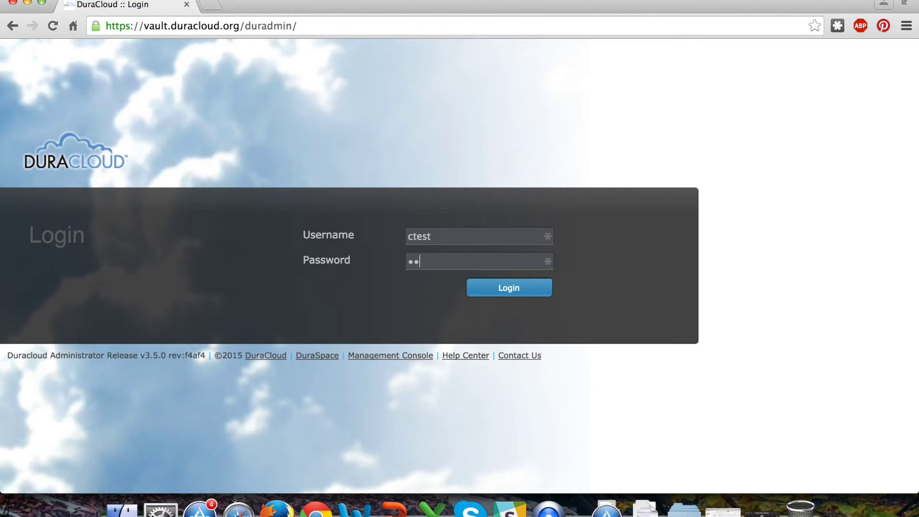
{"action": "type", "text": "••••••"}
{"action": "key", "text": "Return"}
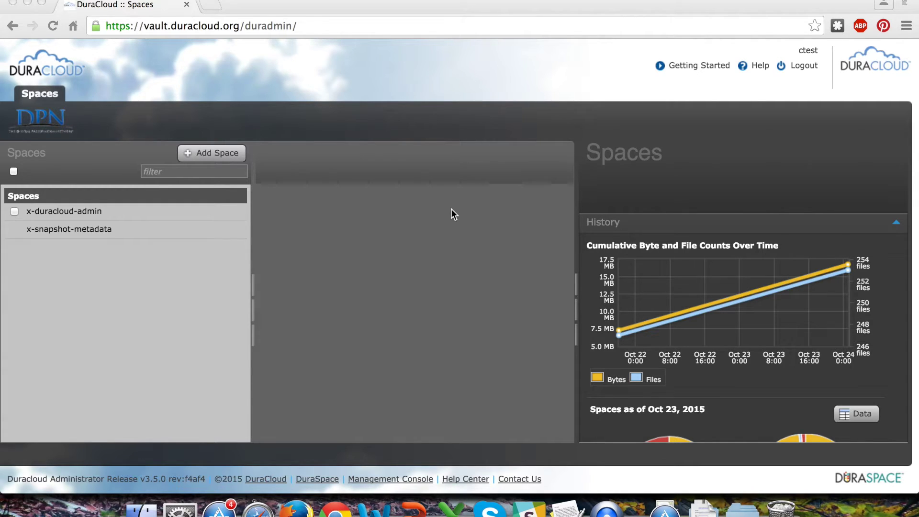
Add a space with Space ID 'puppies', then select it from the Spaces list
{"action": "left_click", "coordinate": [224, 155]}
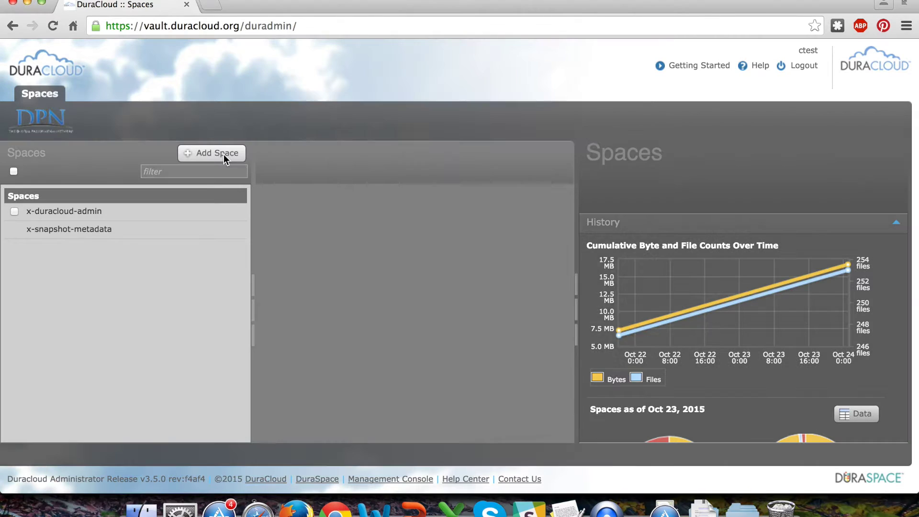
{"action": "type", "text": "puppies"}
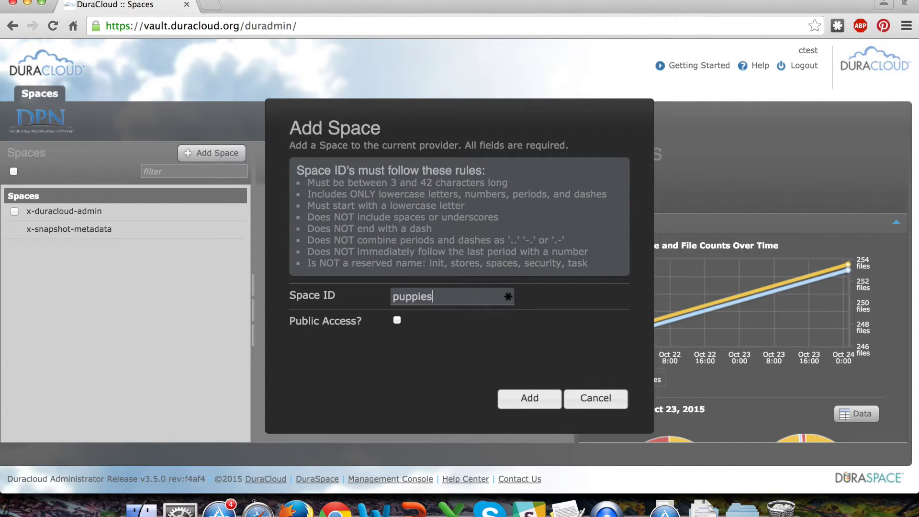
{"action": "left_click", "coordinate": [534, 402]}
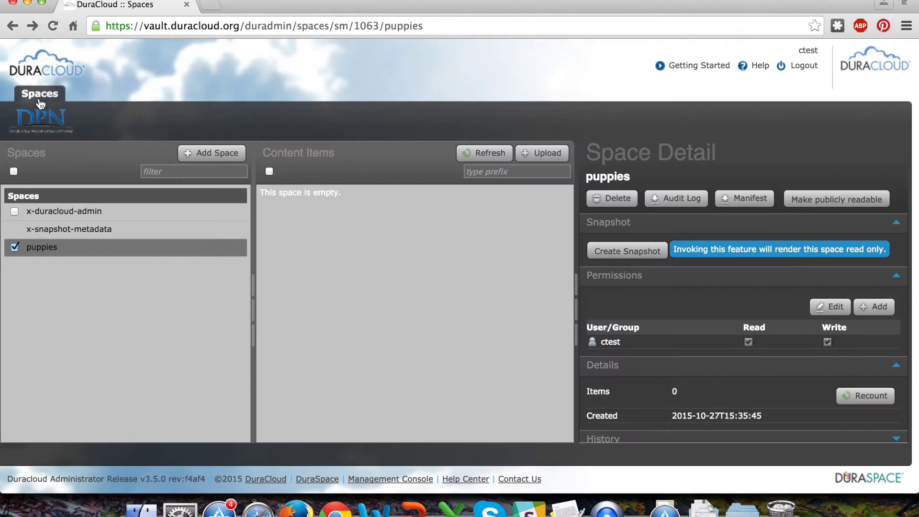
{"action": "left_click", "coordinate": [44, 99]}
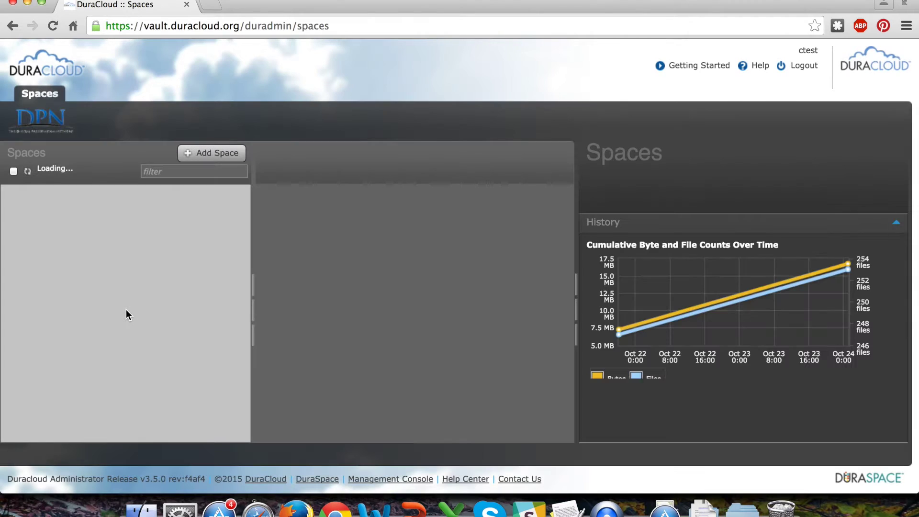
{"action": "left_click", "coordinate": [116, 210]}
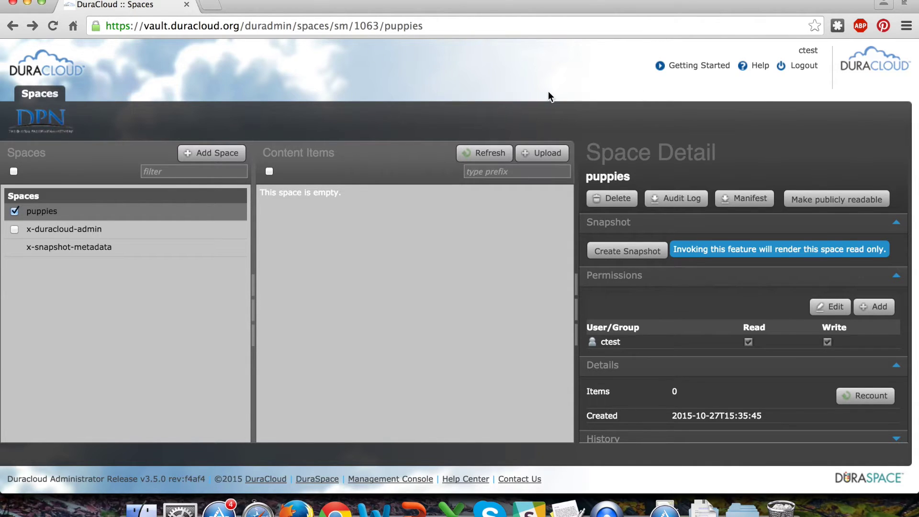
Upload the five puppy photos from Sample Content, including pug_puppies.jpg, into the puppies space
{"action": "left_click", "coordinate": [542, 156]}
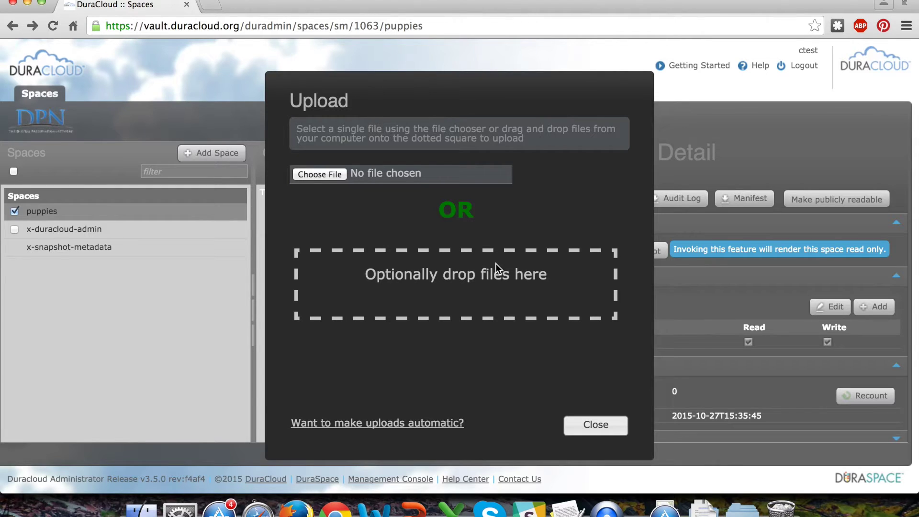
{"action": "key", "text": "ctrl+Up"}
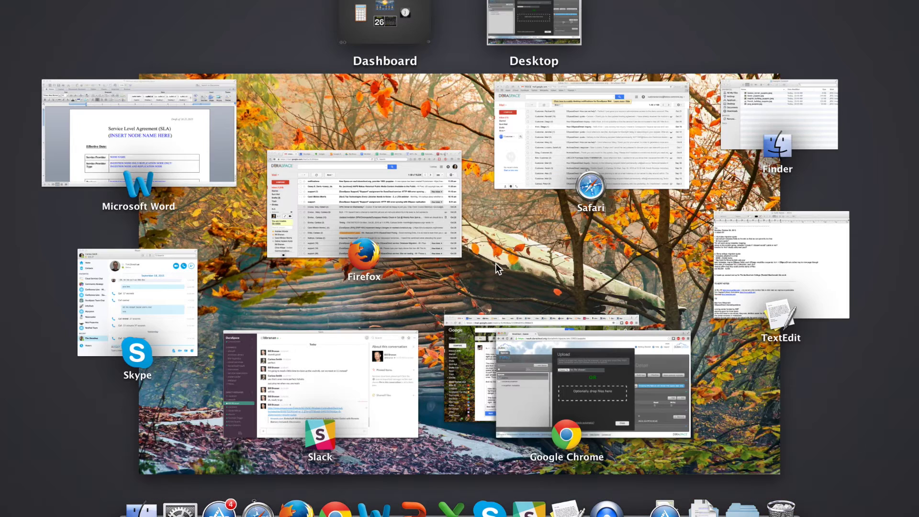
{"action": "left_click", "coordinate": [780, 91]}
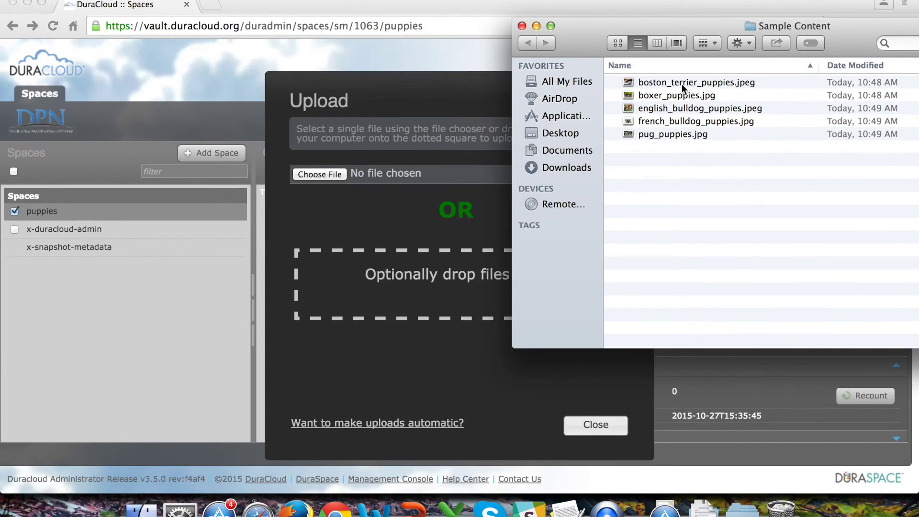
{"action": "left_click", "coordinate": [682, 85]}
{"action": "left_click", "coordinate": [663, 134], "text": "shift"}
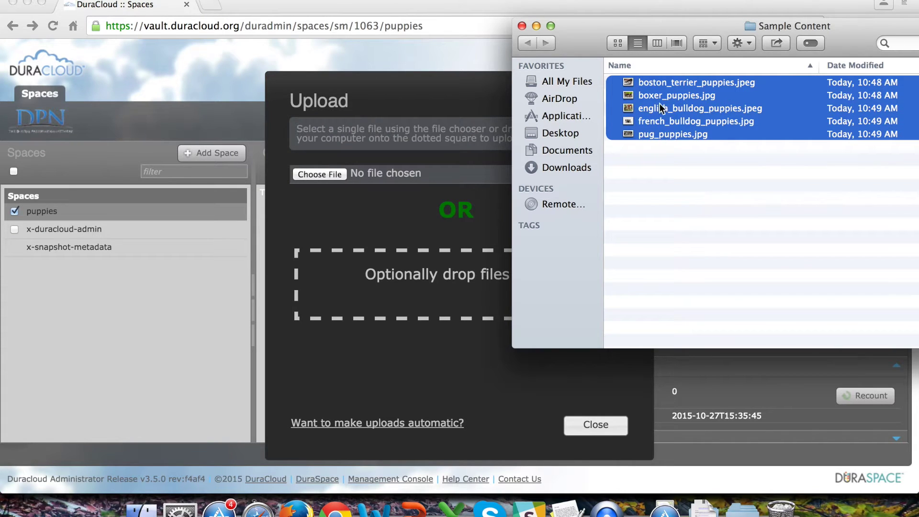
{"action": "left_click_drag", "start_coordinate": [662, 108], "coordinate": [387, 280]}
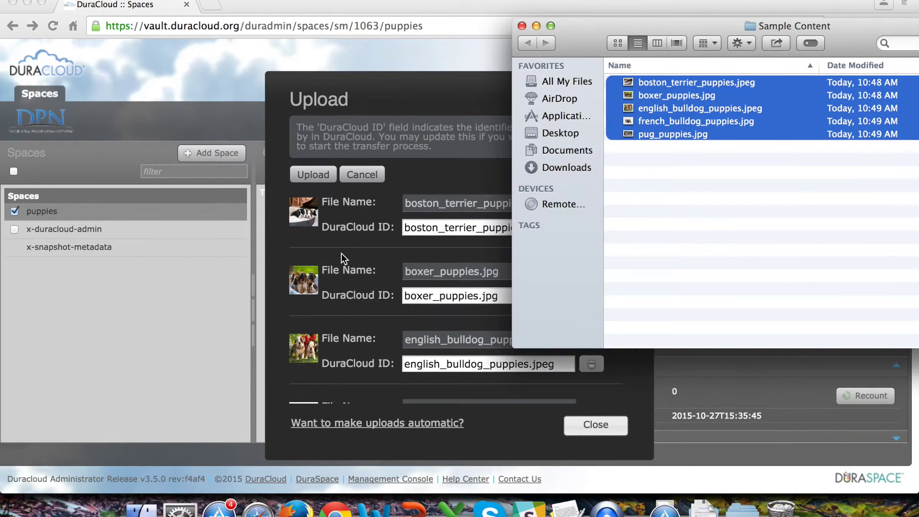
{"action": "left_click", "coordinate": [314, 176]}
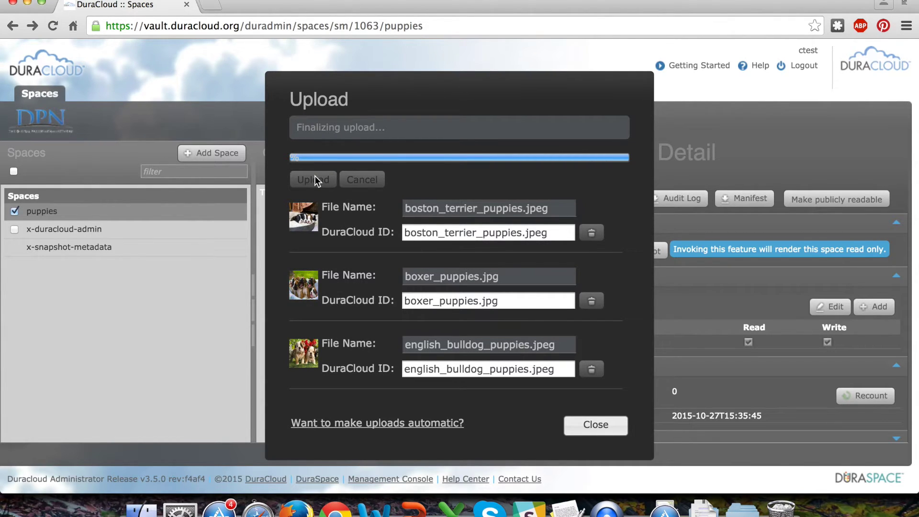
{"action": "scroll", "coordinate": [449, 202], "scroll_direction": "down", "scroll_amount": 3}
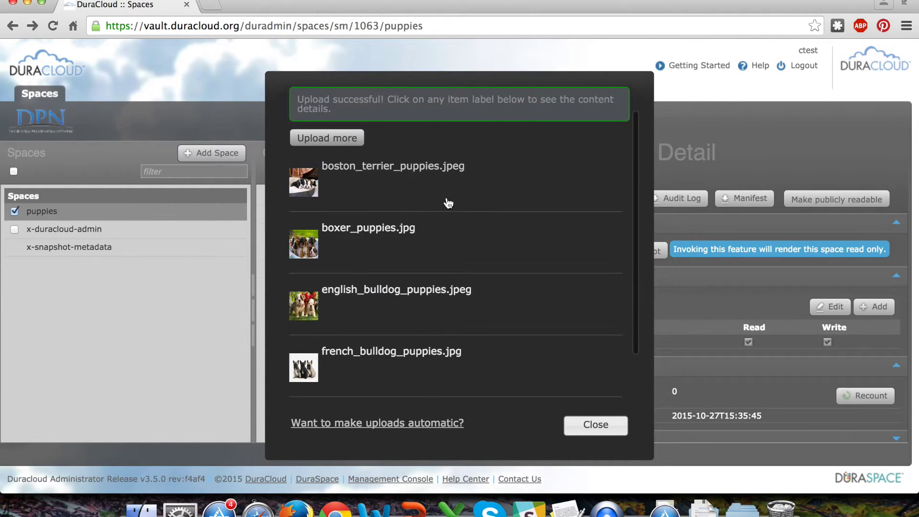
{"action": "scroll", "coordinate": [447, 201], "scroll_direction": "up", "scroll_amount": 3}
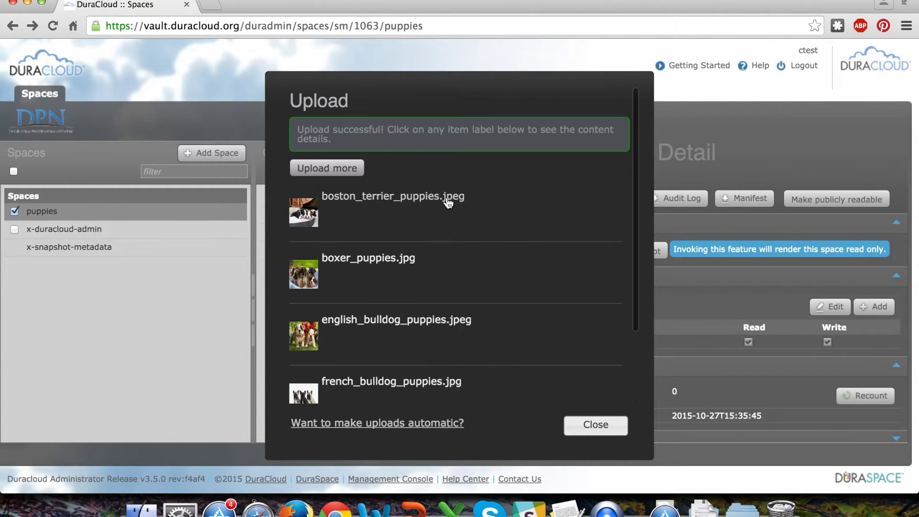
{"action": "left_click", "coordinate": [595, 424]}
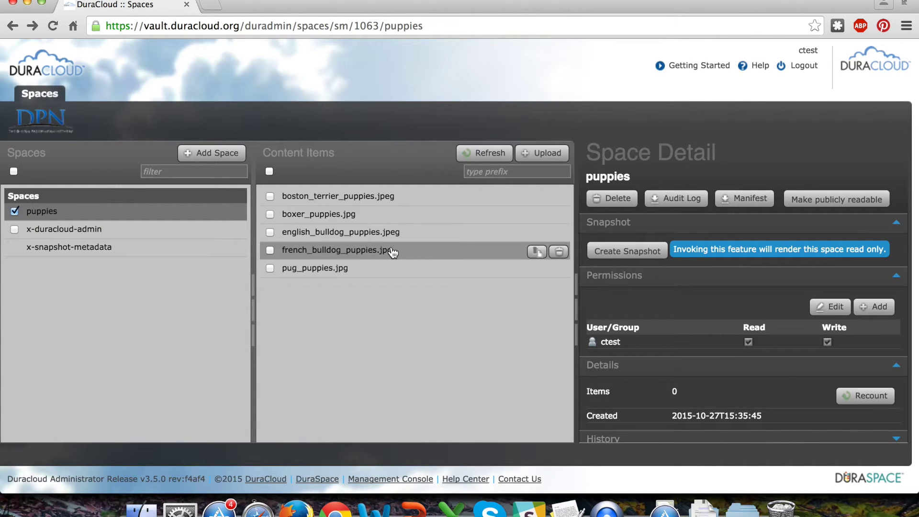
Give boston_terrier_puppies.jpeg the property breed = bostonterrier and the tag 'uuppy'
{"action": "left_click", "coordinate": [395, 197]}
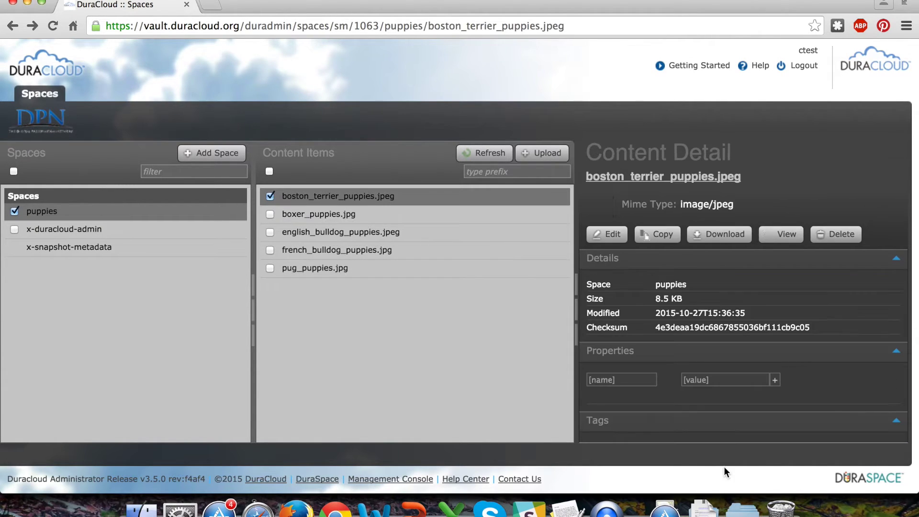
{"action": "type", "text": "breed"}
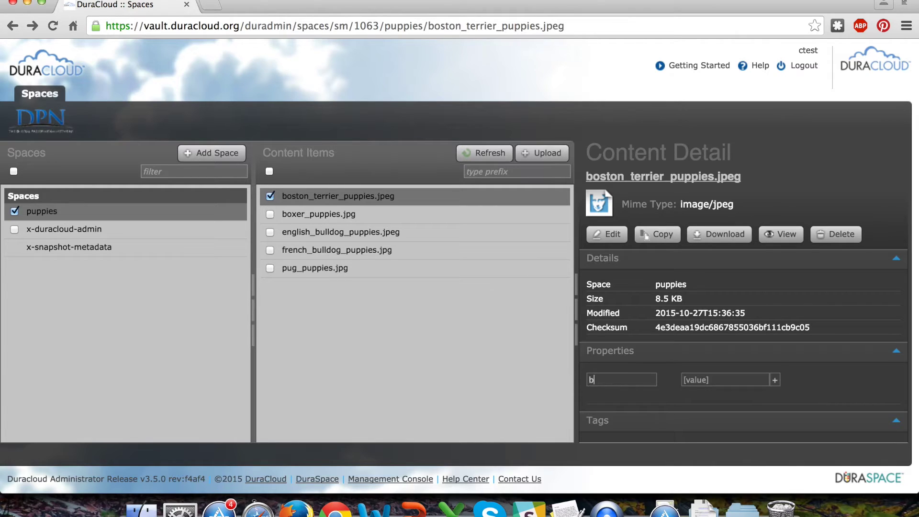
{"action": "key", "text": "Tab"}
{"action": "type", "text": "bostonterrier"}
{"action": "key", "text": "Return"}
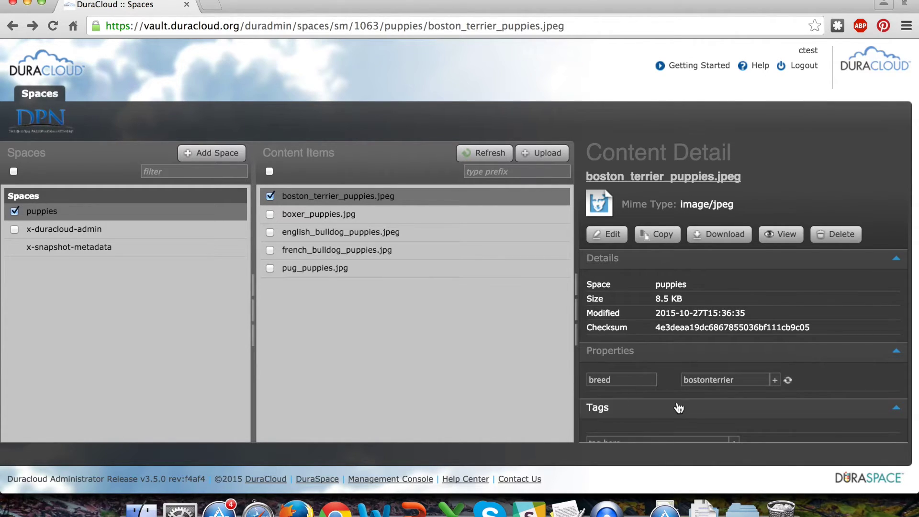
{"action": "scroll", "coordinate": [678, 407], "scroll_direction": "down", "scroll_amount": 3}
{"action": "left_click", "coordinate": [669, 410]}
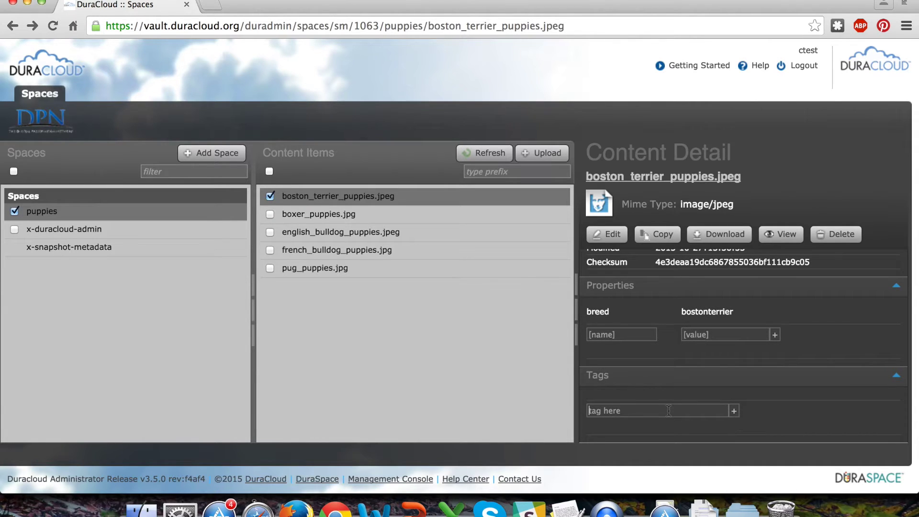
{"action": "type", "text": "u"}
{"action": "type", "text": "uppy"}
{"action": "key", "text": "Return"}
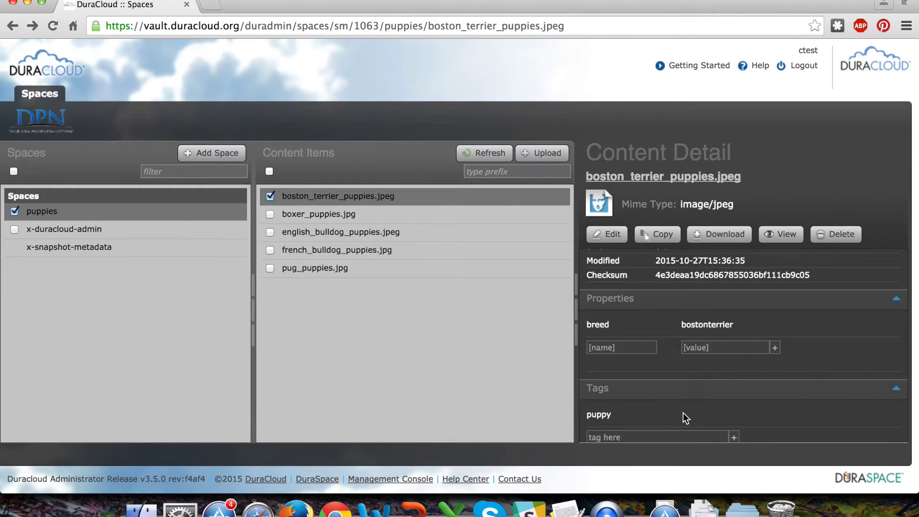
Give english_bulldog_puppies.jpeg the property breed = englishbulldog and the tag 'puppy'
{"action": "left_click", "coordinate": [370, 232]}
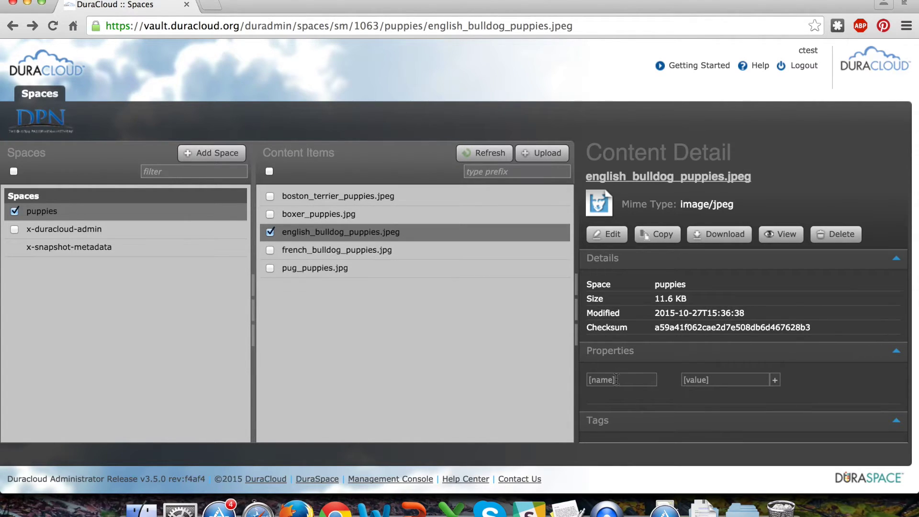
{"action": "left_click", "coordinate": [617, 380]}
{"action": "type", "text": "breed"}
{"action": "key", "text": "Tab"}
{"action": "type", "text": "englishbulldog"}
{"action": "key", "text": "Return"}
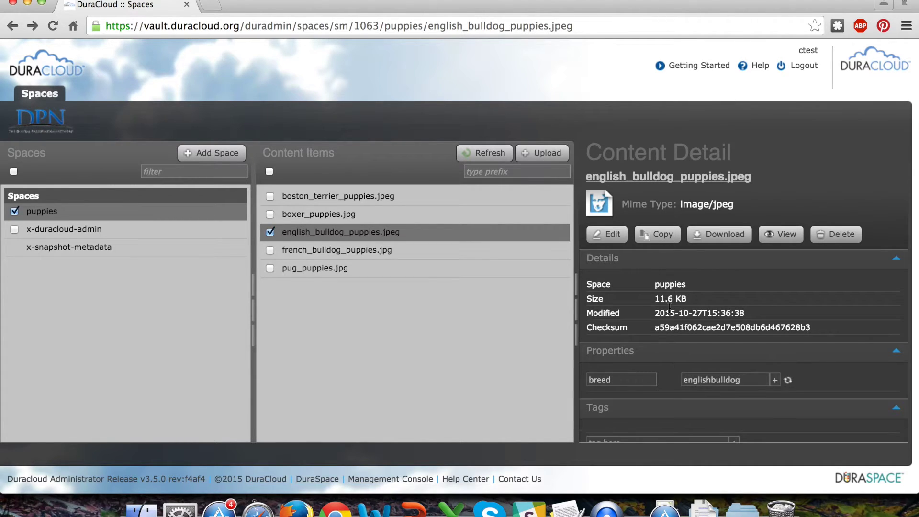
{"action": "scroll", "coordinate": [644, 435], "scroll_direction": "down", "scroll_amount": 3}
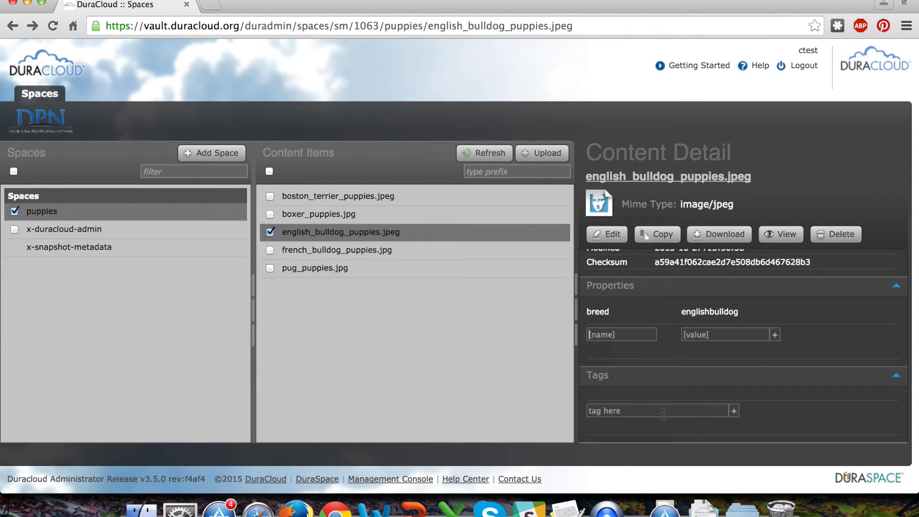
{"action": "left_click", "coordinate": [663, 414]}
{"action": "type", "text": "puppy"}
{"action": "key", "text": "Return"}
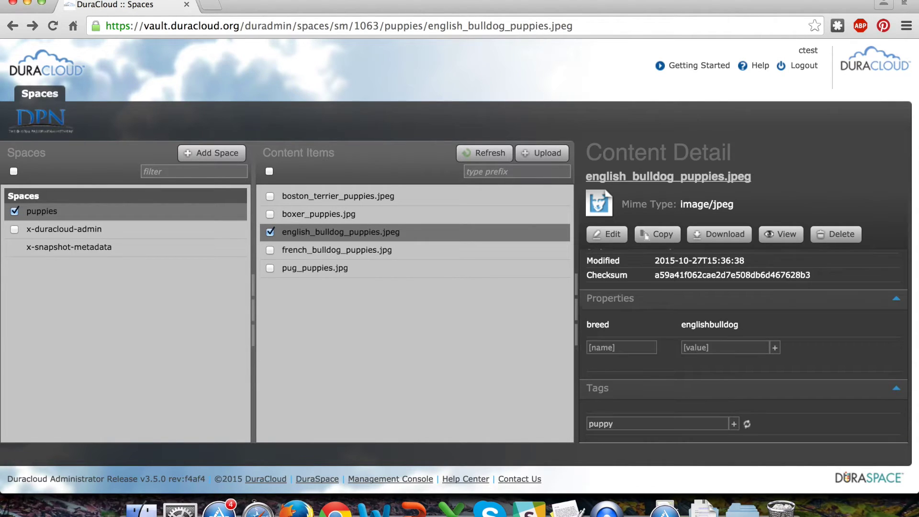
Give pug_puppies.jpg the property breed = pug and the tags 'puppy' and 'photograph'
{"action": "left_click", "coordinate": [363, 272]}
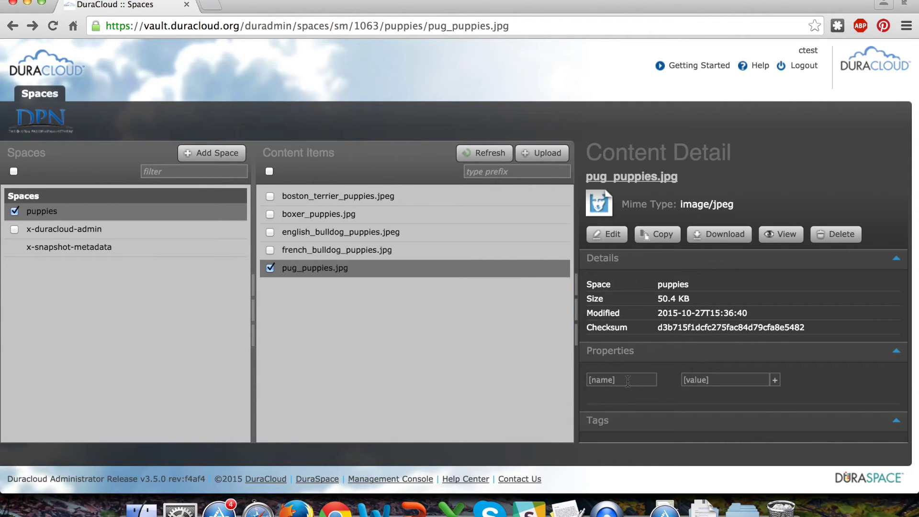
{"action": "left_click", "coordinate": [628, 381]}
{"action": "type", "text": "breed"}
{"action": "key", "text": "Tab"}
{"action": "type", "text": "pug"}
{"action": "key", "text": "Return"}
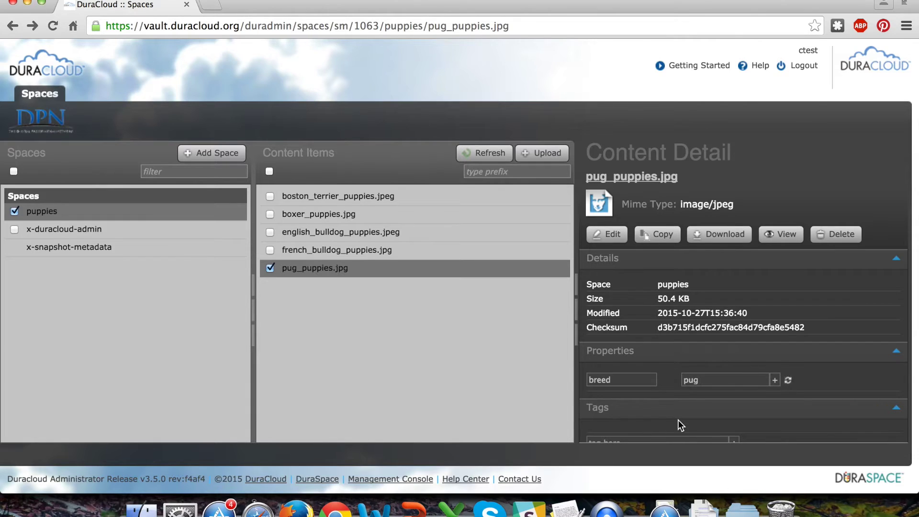
{"action": "scroll", "coordinate": [678, 420], "scroll_direction": "down", "scroll_amount": 3}
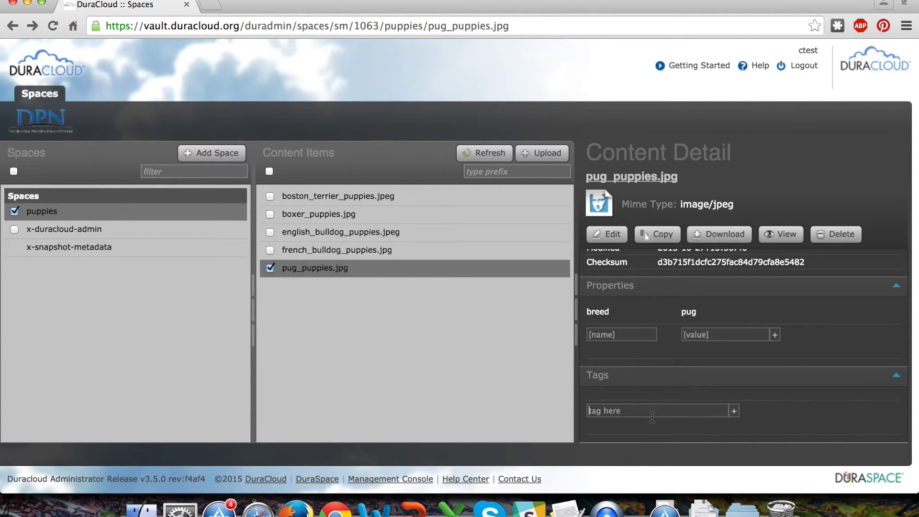
{"action": "type", "text": "puppy"}
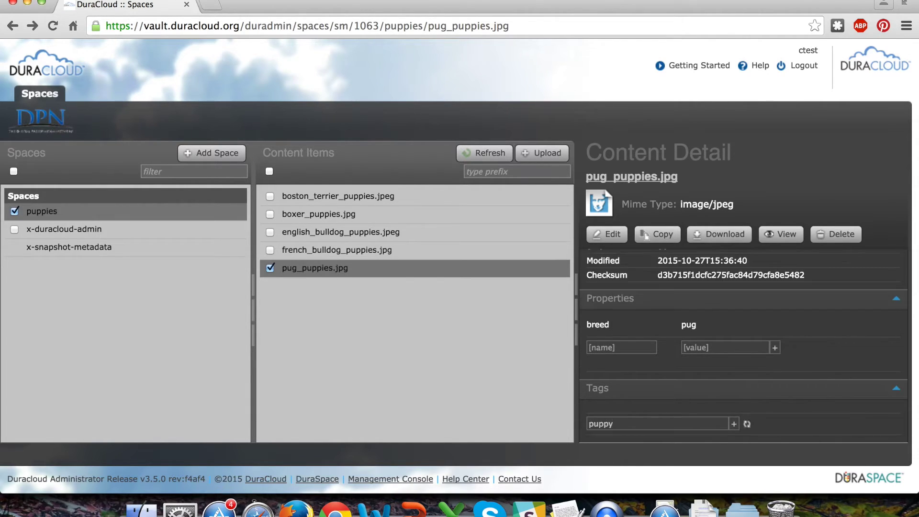
{"action": "key", "text": "Return"}
{"action": "type", "text": "photograph"}
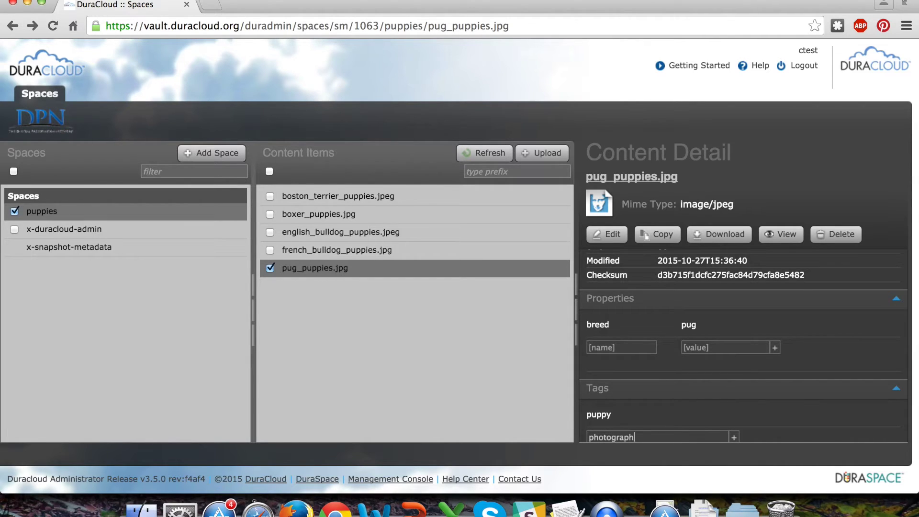
{"action": "key", "text": "Return"}
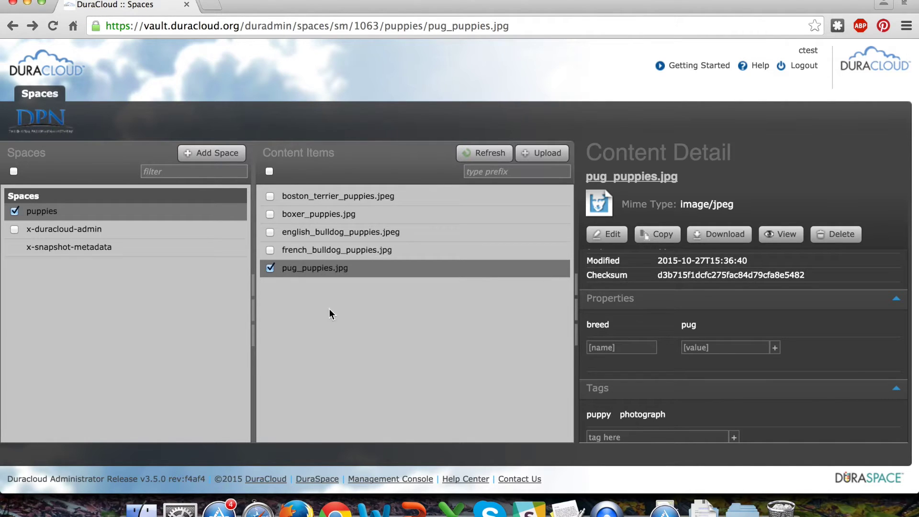
{"action": "scroll", "coordinate": [703, 364], "scroll_direction": "up", "scroll_amount": 3}
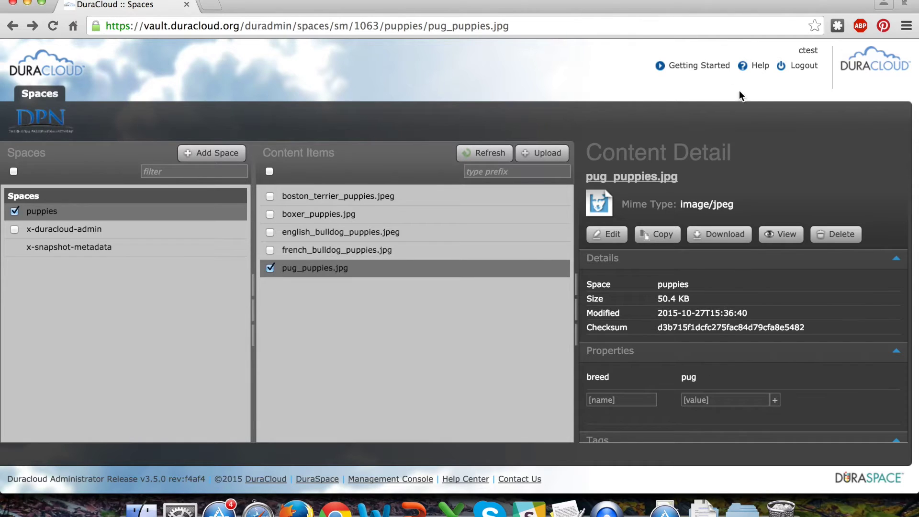
Request a puppies snapshot described 'This is a collection of puppy photographs that should be preserved in DPN for all time!'
{"action": "left_click", "coordinate": [178, 213]}
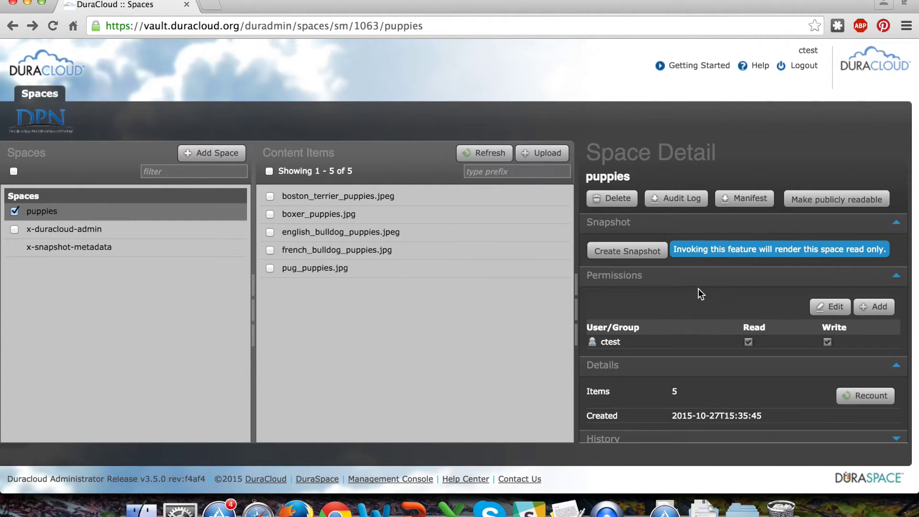
{"action": "left_click", "coordinate": [644, 253]}
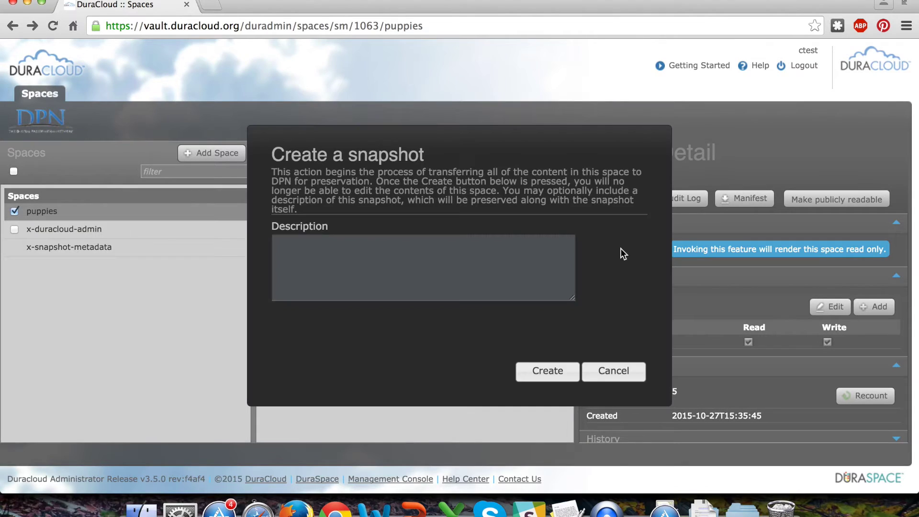
{"action": "type", "text": "This is a collection of ph"}
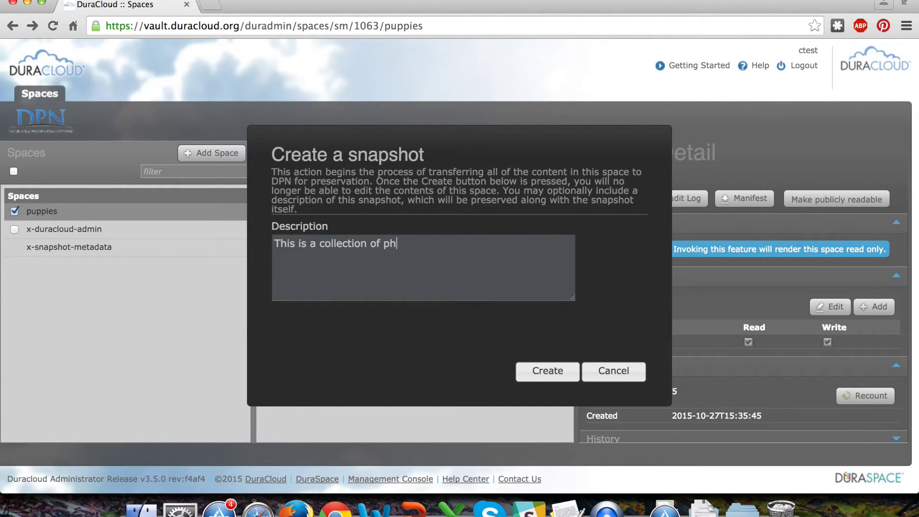
{"action": "key", "text": "BackSpace"}
{"action": "type", "text": "uppy ho"}
{"action": "key", "text": "BackSpace"}
{"action": "key", "text": "BackSpace"}
{"action": "type", "text": "photographs "}
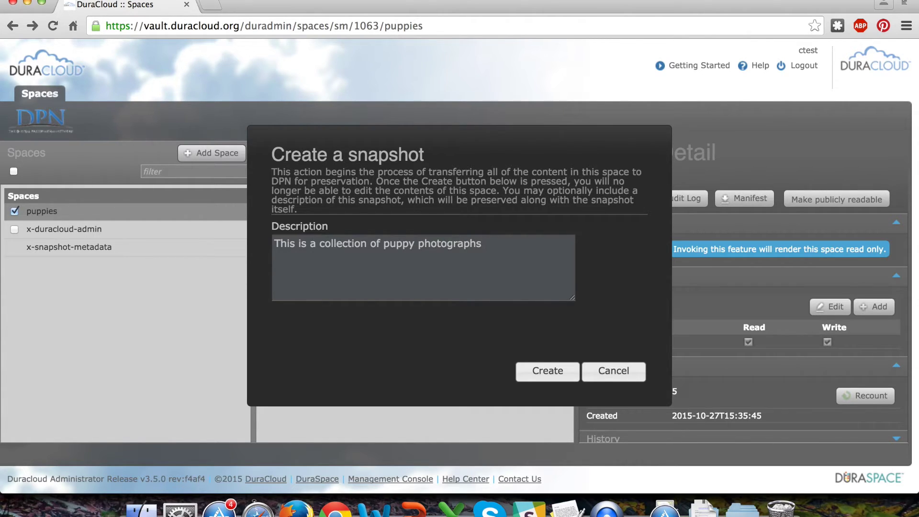
{"action": "type", "text": "that should be pres"}
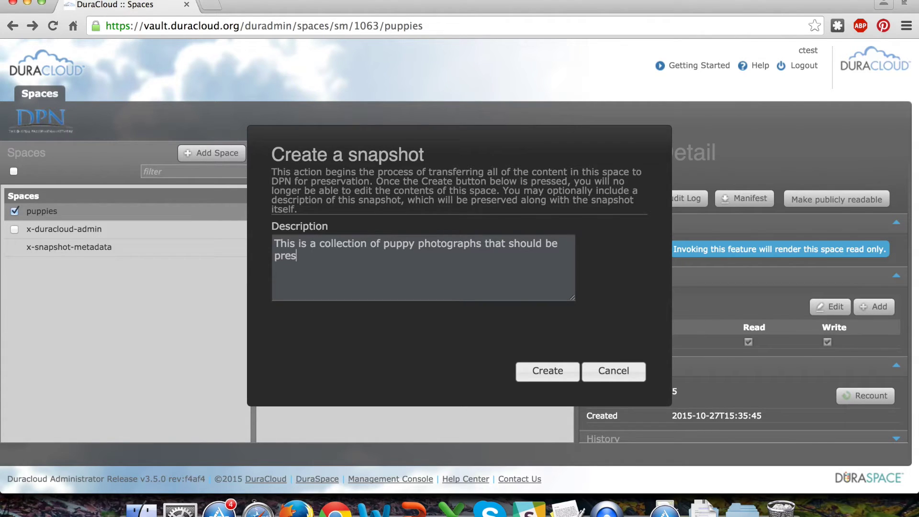
{"action": "type", "text": "erved in DPN for"}
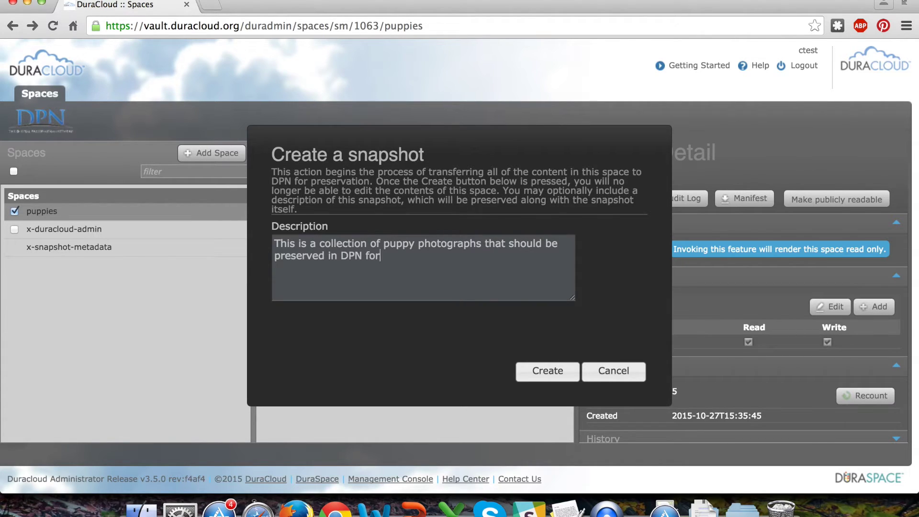
{"action": "type", "text": " all time."}
{"action": "key", "text": "BackSpace"}
{"action": "key", "text": "BackSpace"}
{"action": "type", "text": "!"}
{"action": "left_click", "coordinate": [560, 378]}
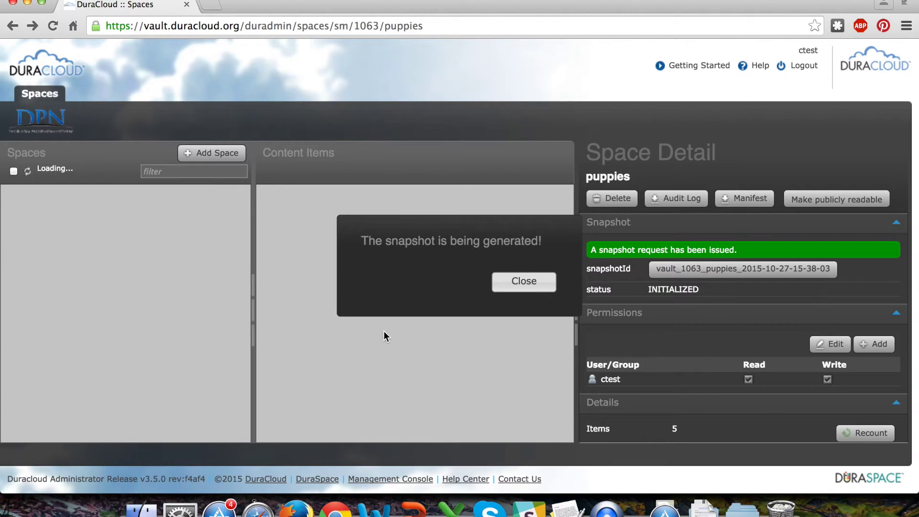
Dismiss the snapshot confirmation and open the vault_1063_puppies snapshot's details
{"action": "left_click", "coordinate": [525, 284]}
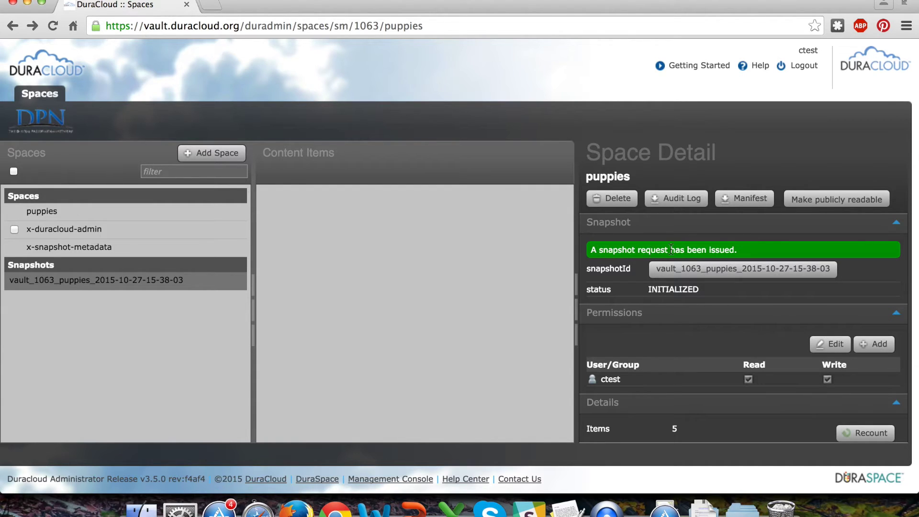
{"action": "double_click", "coordinate": [657, 290]}
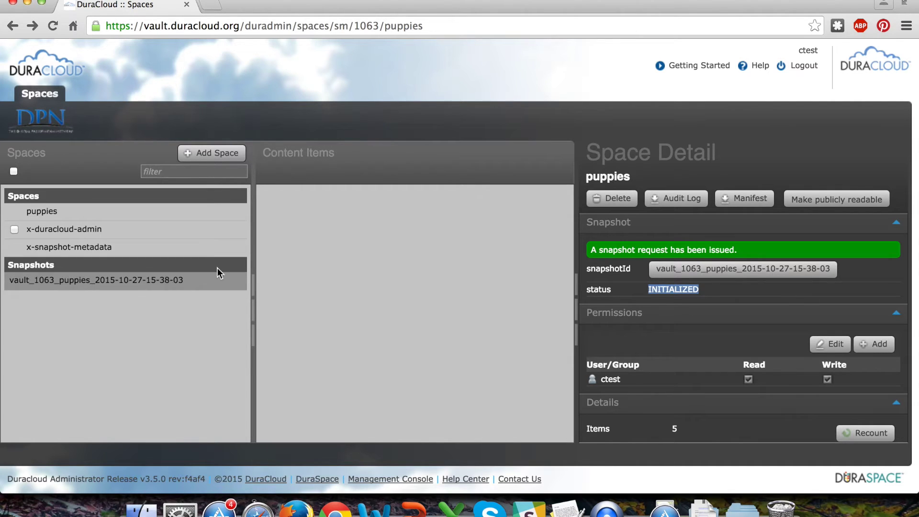
{"action": "left_click", "coordinate": [743, 271]}
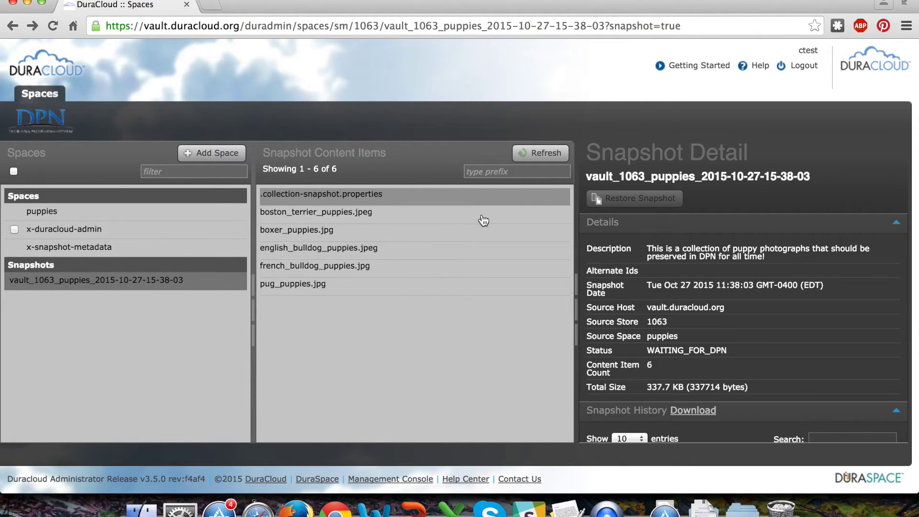
{"action": "double_click", "coordinate": [610, 251]}
{"action": "left_click_drag", "start_coordinate": [648, 249], "coordinate": [774, 258]}
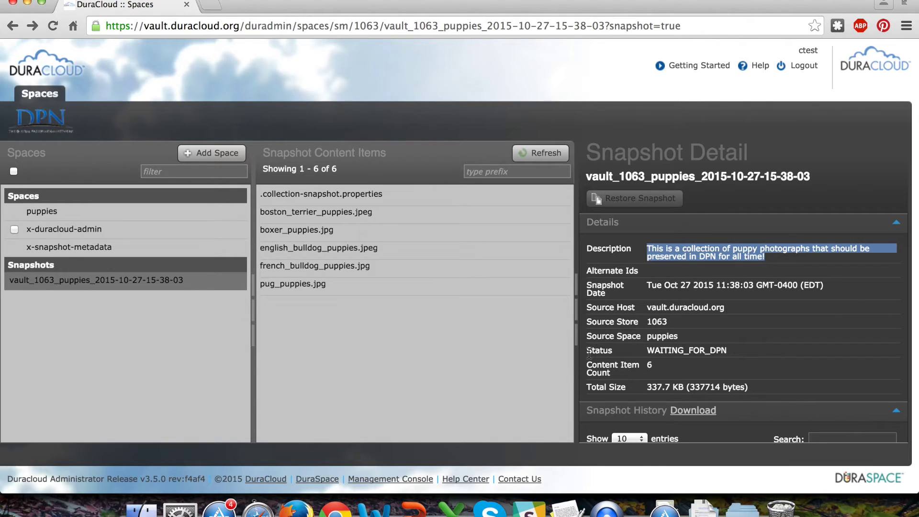
{"action": "left_click_drag", "start_coordinate": [588, 352], "coordinate": [742, 350]}
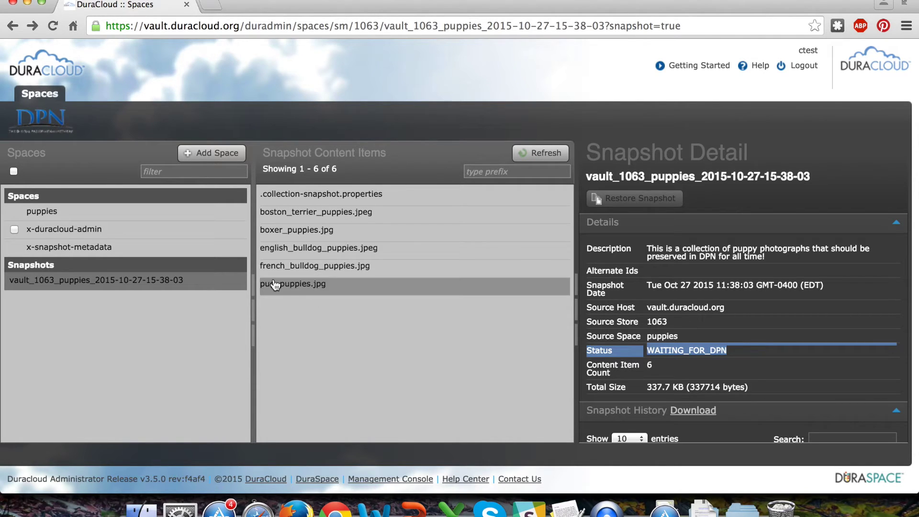
{"action": "left_click", "coordinate": [74, 221]}
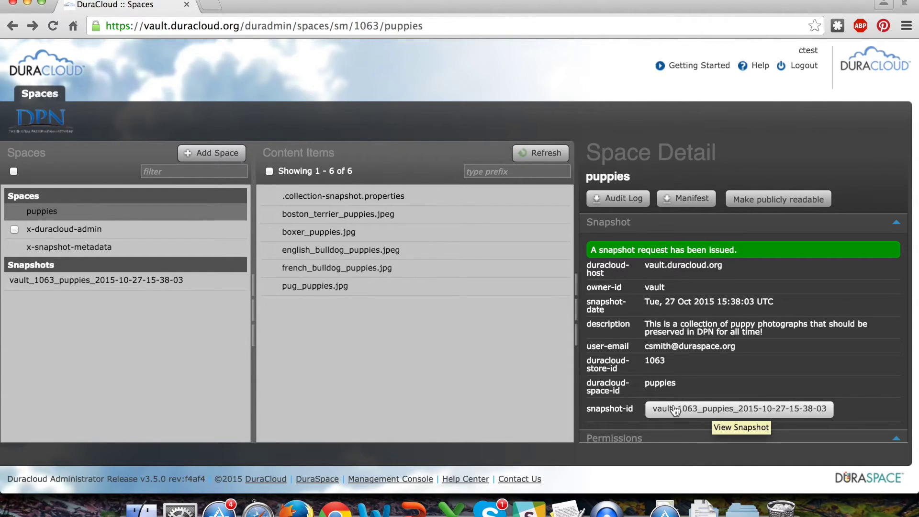
Open the puppies snapshot's details from the snapshot listed in Space Detail
{"action": "left_click", "coordinate": [699, 410]}
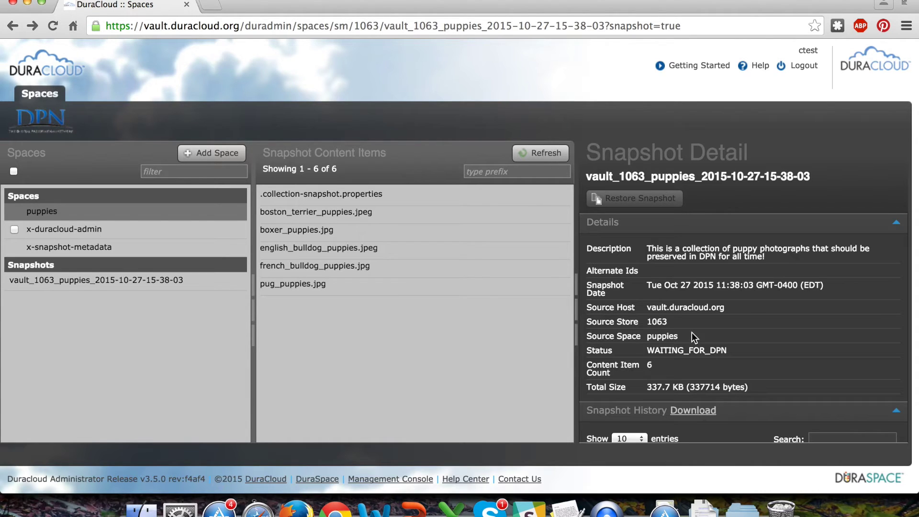
Scroll the Snapshot Detail panel to check the still-empty Snapshot History
{"action": "scroll", "coordinate": [693, 337], "scroll_direction": "down", "scroll_amount": 3}
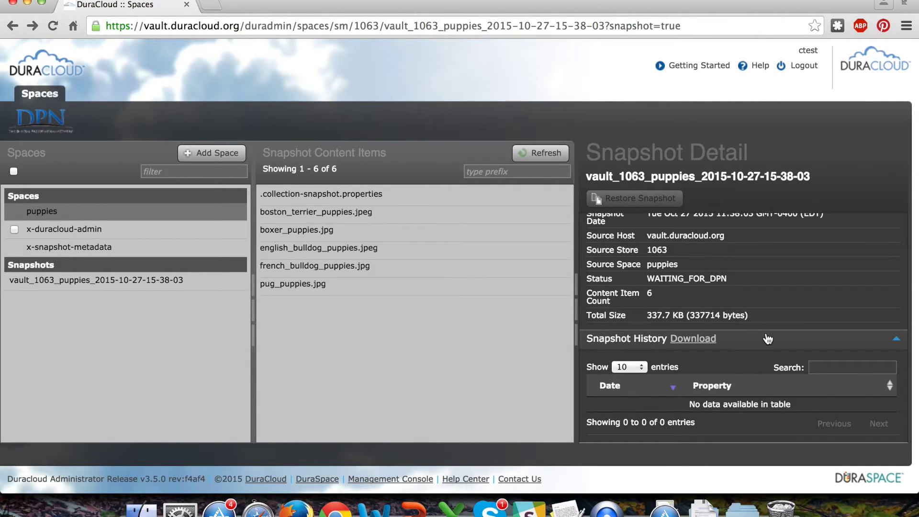
{"action": "scroll", "coordinate": [766, 336], "scroll_direction": "up", "scroll_amount": 3}
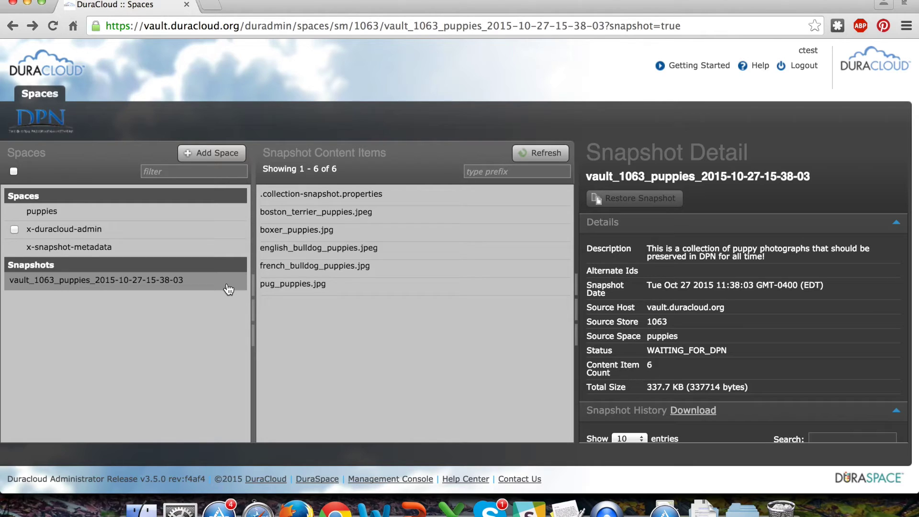
Refresh the puppies snapshot, highlighting its CLEANING_UP status and alternate id dpn-bag-id-1
{"action": "left_click", "coordinate": [229, 289]}
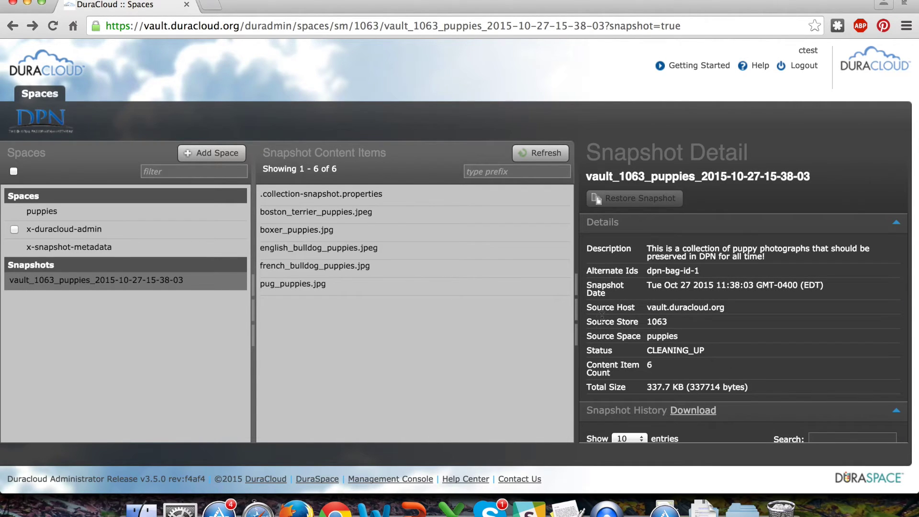
{"action": "left_click_drag", "start_coordinate": [589, 354], "coordinate": [716, 353]}
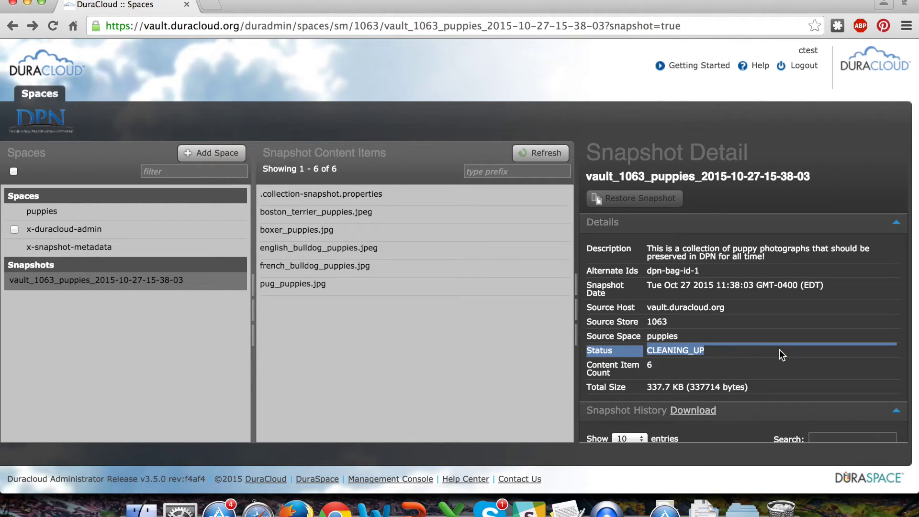
{"action": "scroll", "coordinate": [780, 350], "scroll_direction": "down", "scroll_amount": 2}
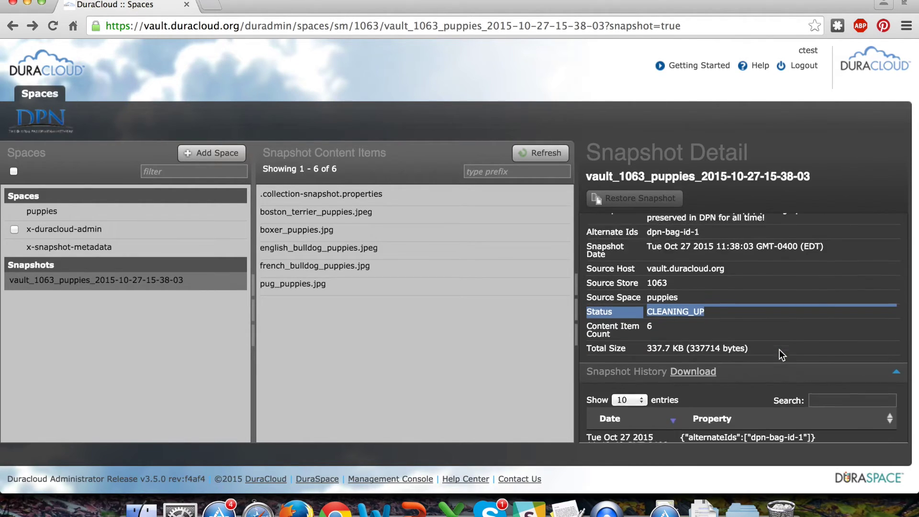
{"action": "scroll", "coordinate": [780, 355], "scroll_direction": "down", "scroll_amount": 2}
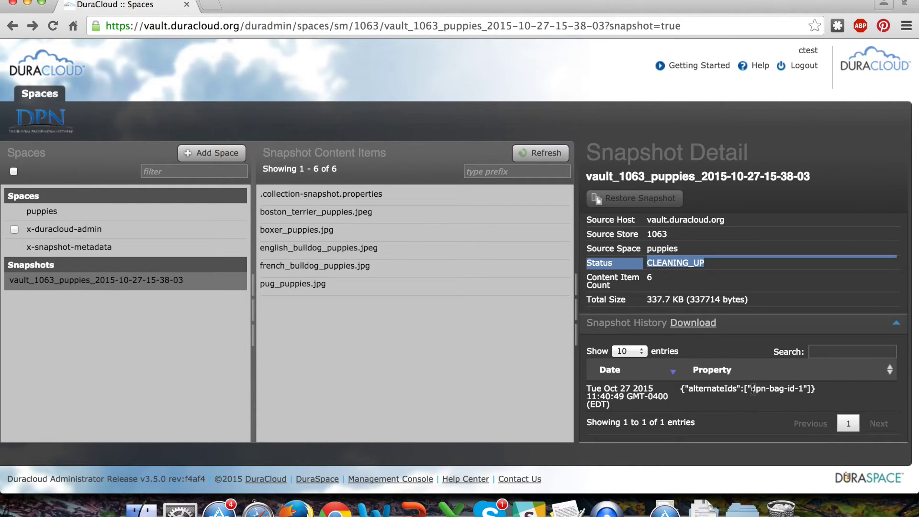
{"action": "left_click_drag", "start_coordinate": [750, 389], "coordinate": [805, 391]}
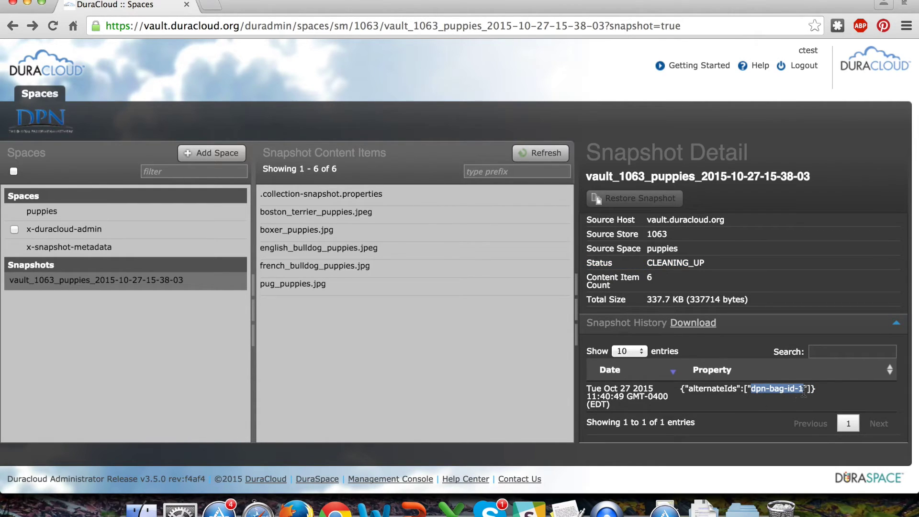
{"action": "scroll", "coordinate": [709, 407], "scroll_direction": "up", "scroll_amount": 4}
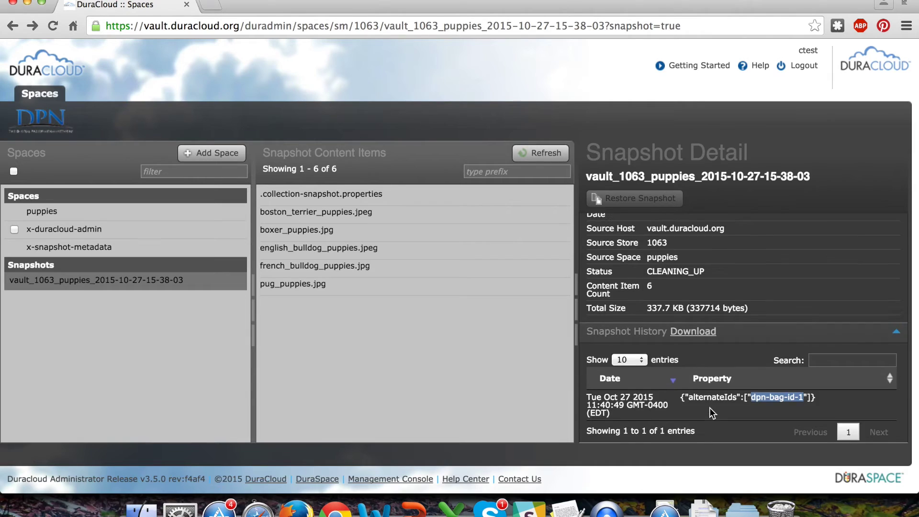
{"action": "left_click_drag", "start_coordinate": [586, 267], "coordinate": [706, 274]}
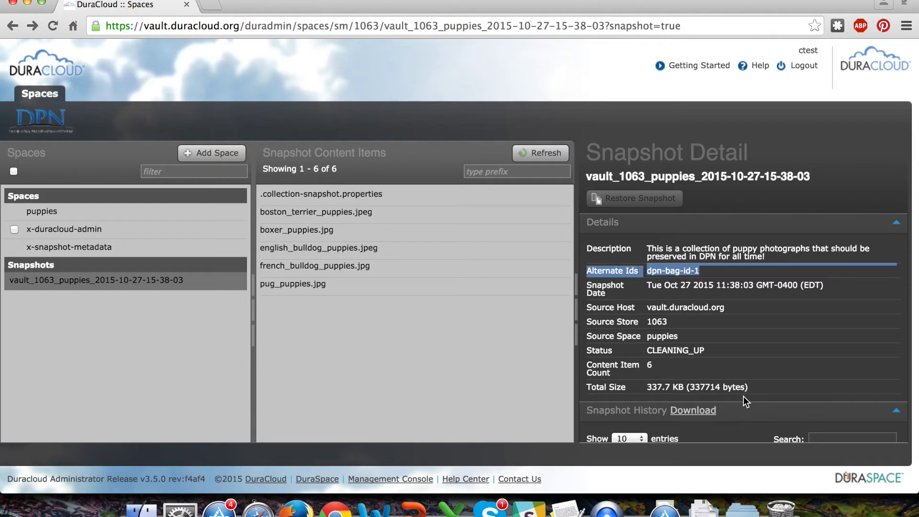
{"action": "left_click", "coordinate": [215, 286]}
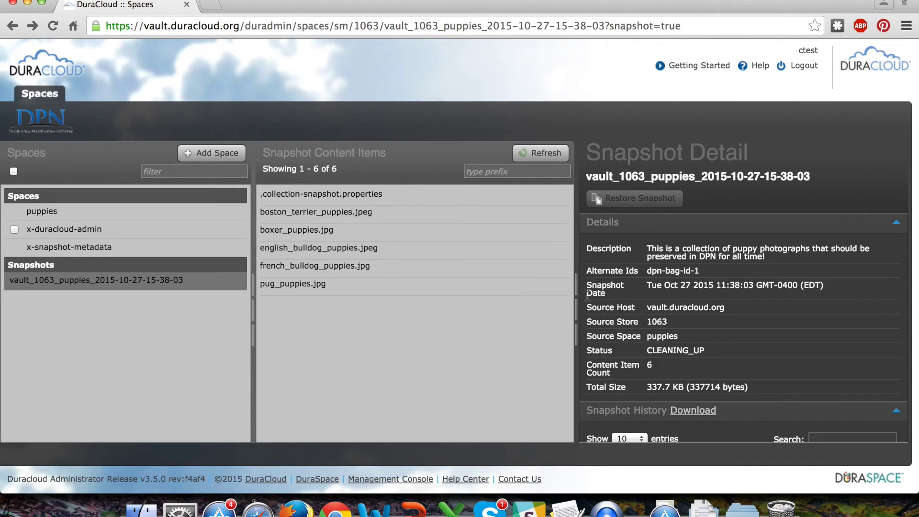
{"action": "scroll", "coordinate": [732, 295], "scroll_direction": "down", "scroll_amount": 5}
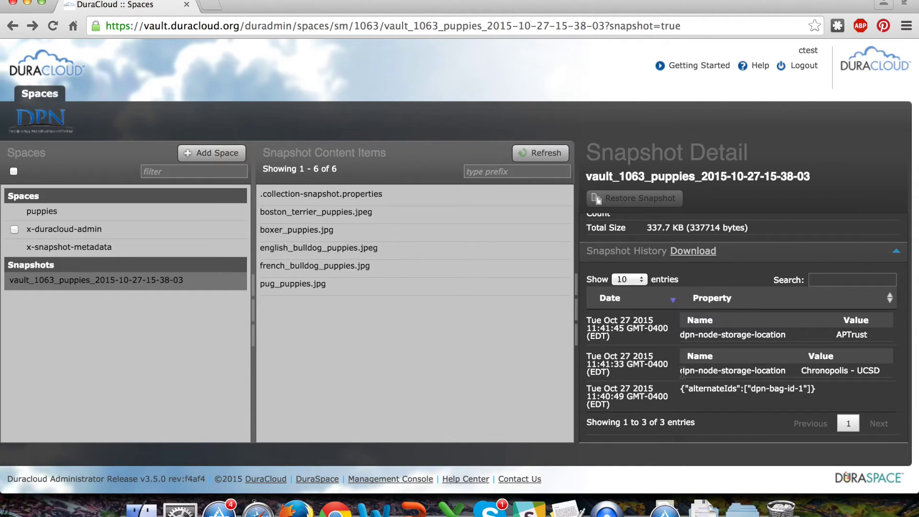
{"action": "left_click_drag", "start_coordinate": [682, 372], "coordinate": [882, 368]}
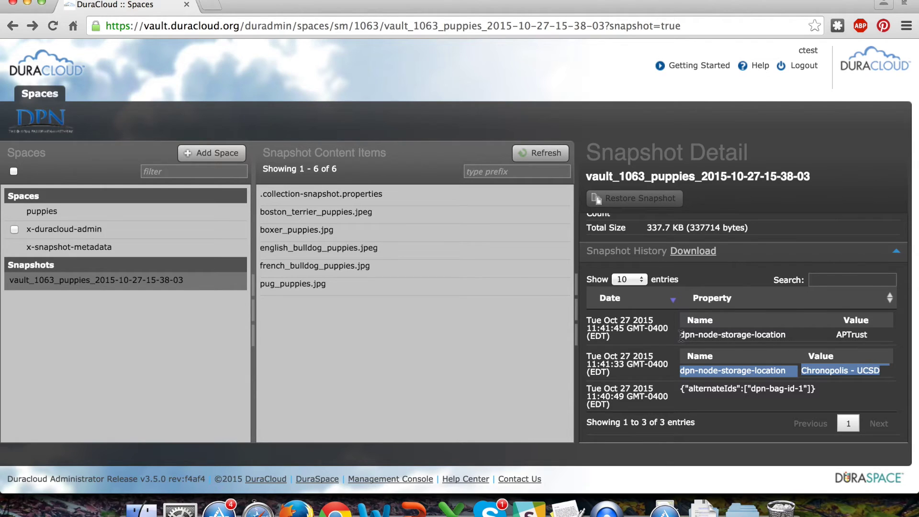
{"action": "left_click_drag", "start_coordinate": [681, 337], "coordinate": [876, 337]}
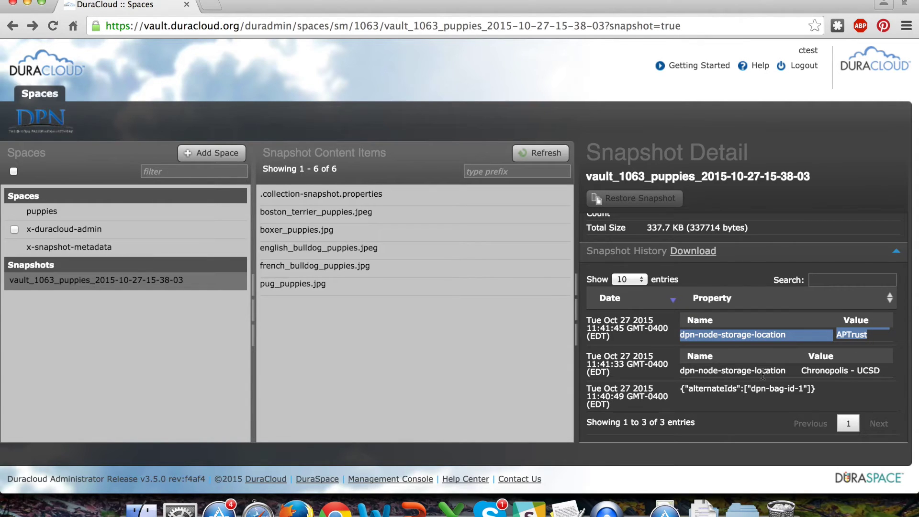
{"action": "scroll", "coordinate": [763, 373], "scroll_direction": "up", "scroll_amount": 5}
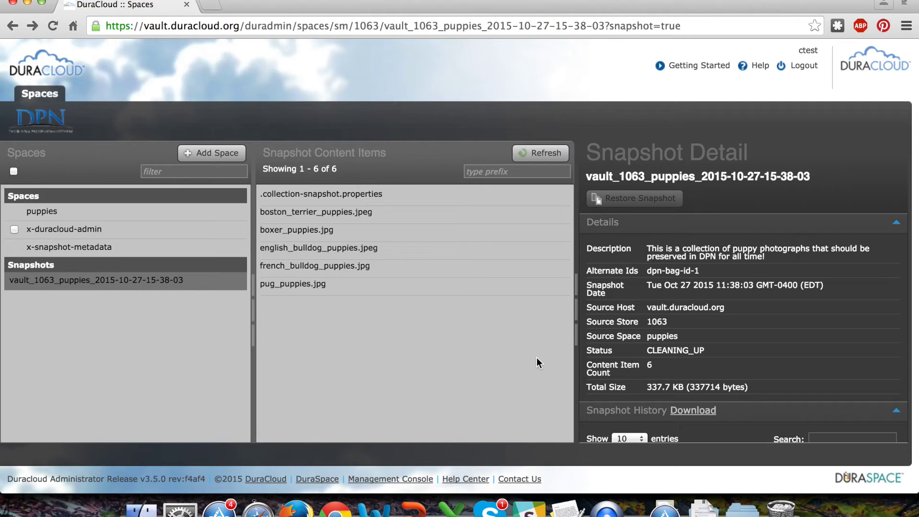
{"action": "left_click", "coordinate": [210, 282]}
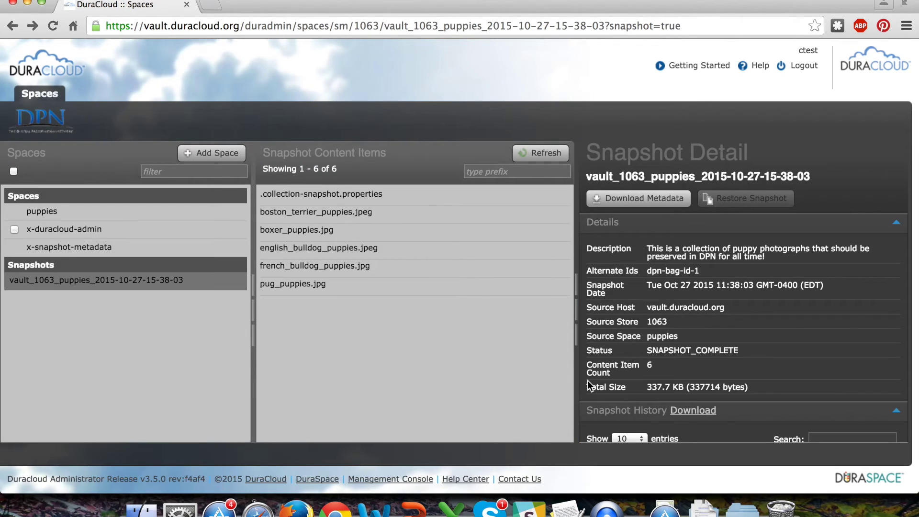
Download the SNAPSHOT_COMPLETE snapshot's metadata zip and open the extracted vault_1063_puppies folder
{"action": "left_click_drag", "start_coordinate": [651, 351], "coordinate": [743, 354]}
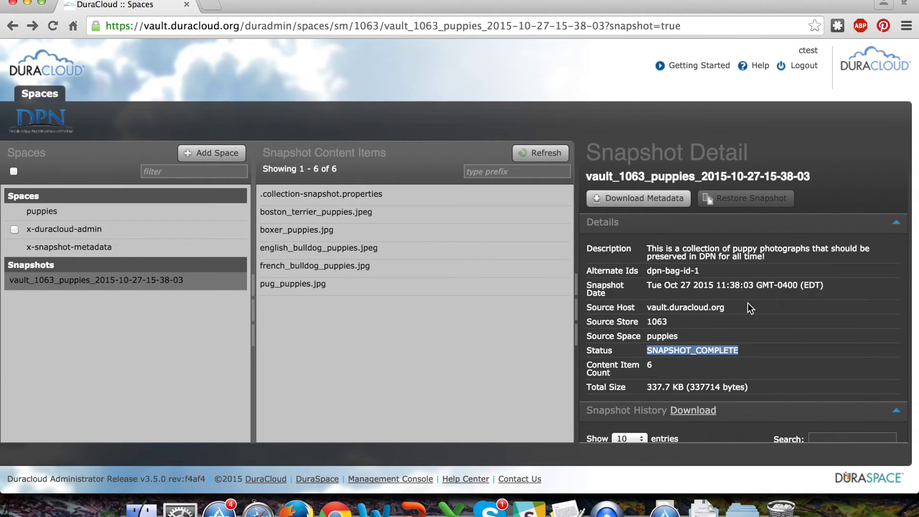
{"action": "left_click", "coordinate": [624, 201]}
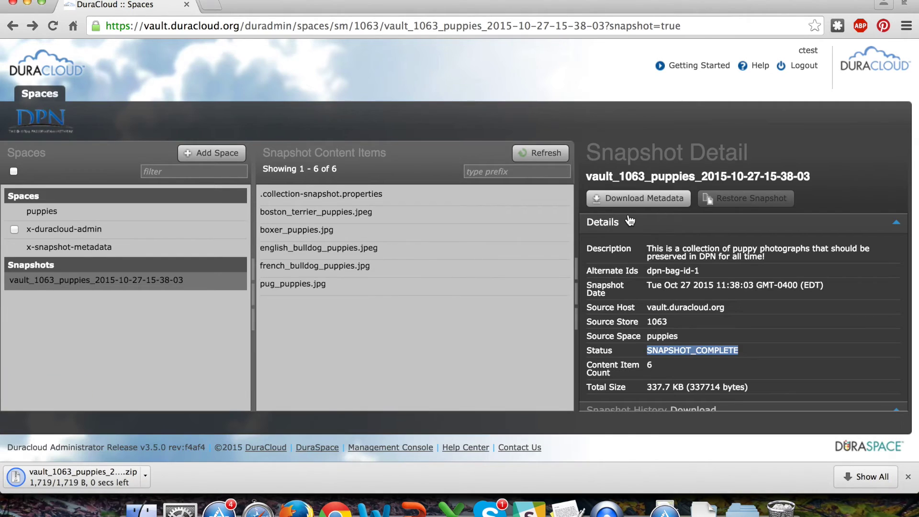
{"action": "left_click", "coordinate": [114, 478]}
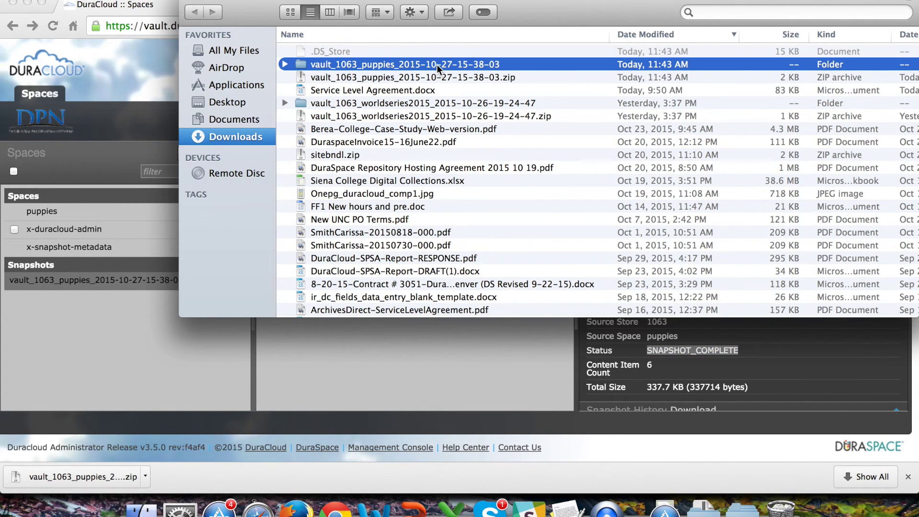
{"action": "double_click", "coordinate": [436, 64]}
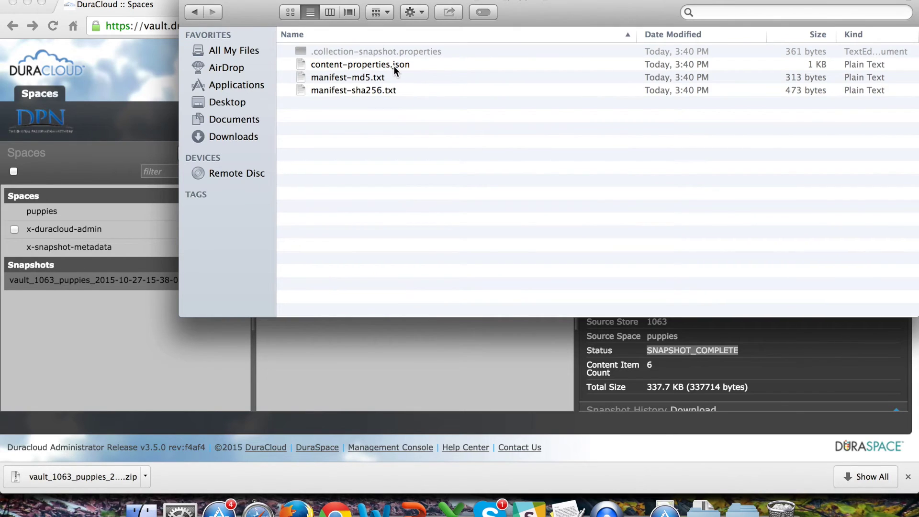
View .collection-snapshot.properties as plain text, check the snapshot description line, and close it
{"action": "left_click", "coordinate": [410, 51]}
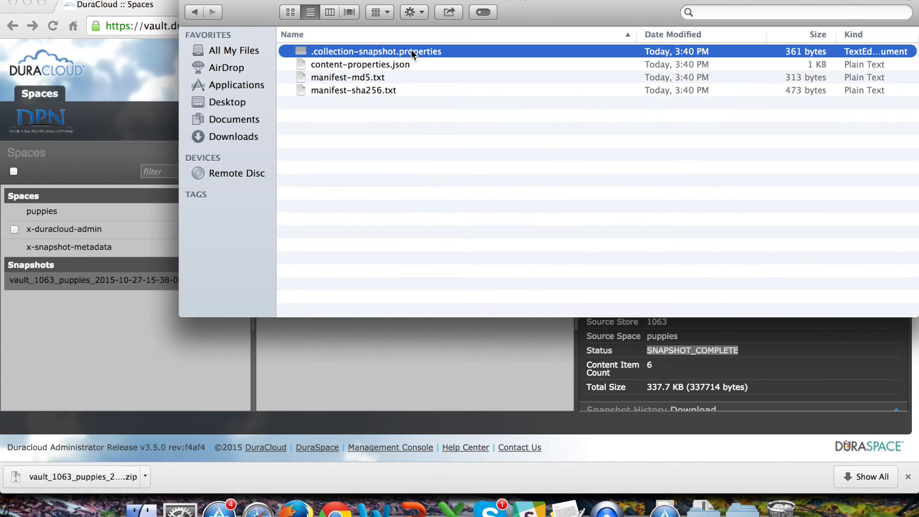
{"action": "right_click", "coordinate": [412, 53]}
{"action": "mouse_move", "coordinate": [443, 69]}
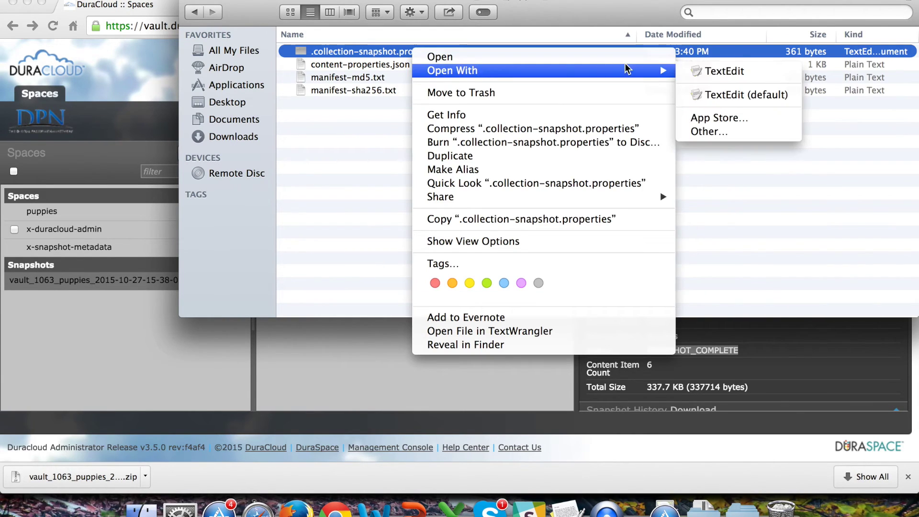
{"action": "left_click", "coordinate": [724, 71]}
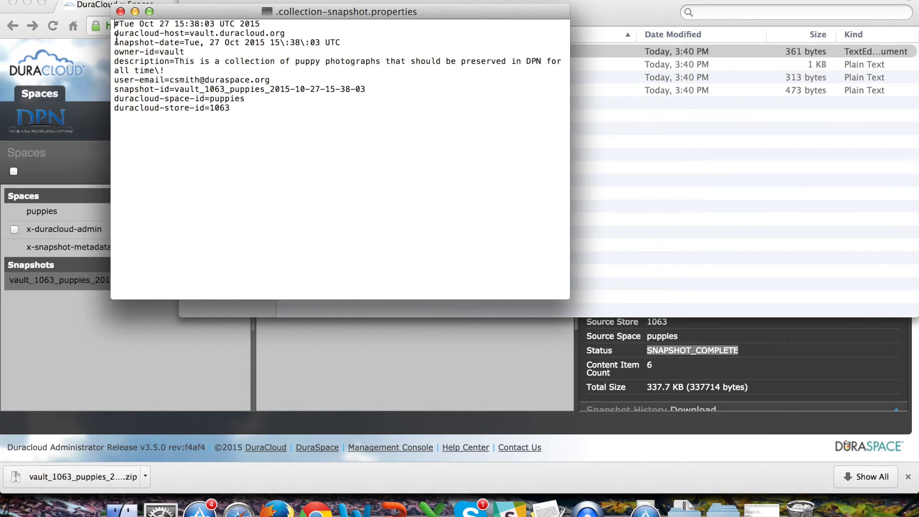
{"action": "left_click_drag", "start_coordinate": [115, 63], "coordinate": [203, 80]}
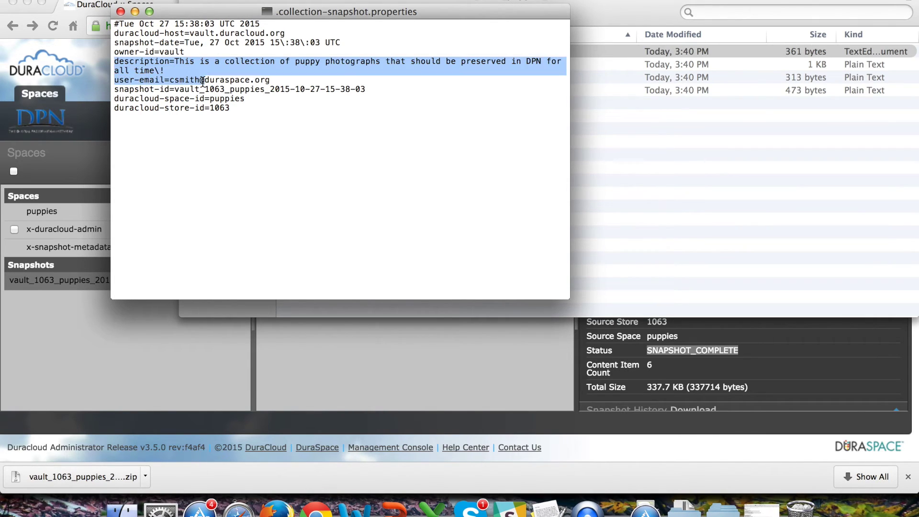
{"action": "left_click", "coordinate": [120, 11]}
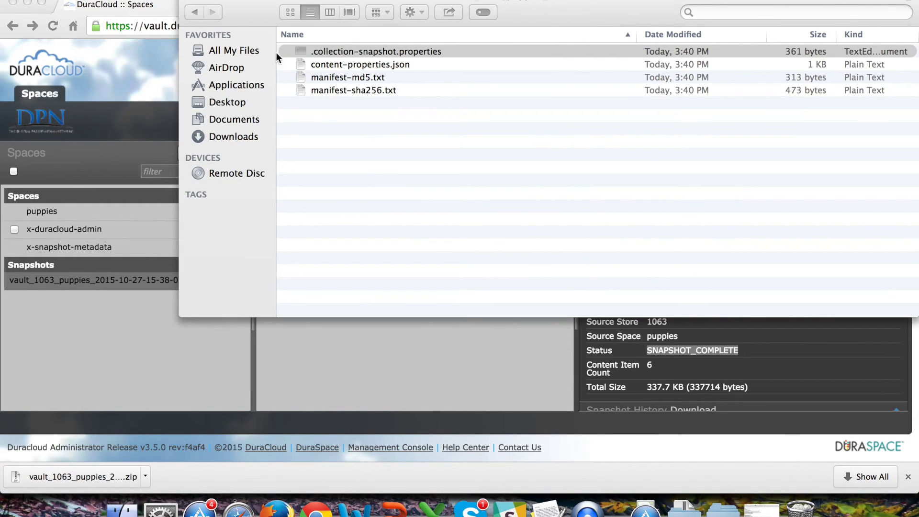
Read content-properties.json as plain text, checking the pug and English bulldog images' breed and tags
{"action": "left_click", "coordinate": [326, 64]}
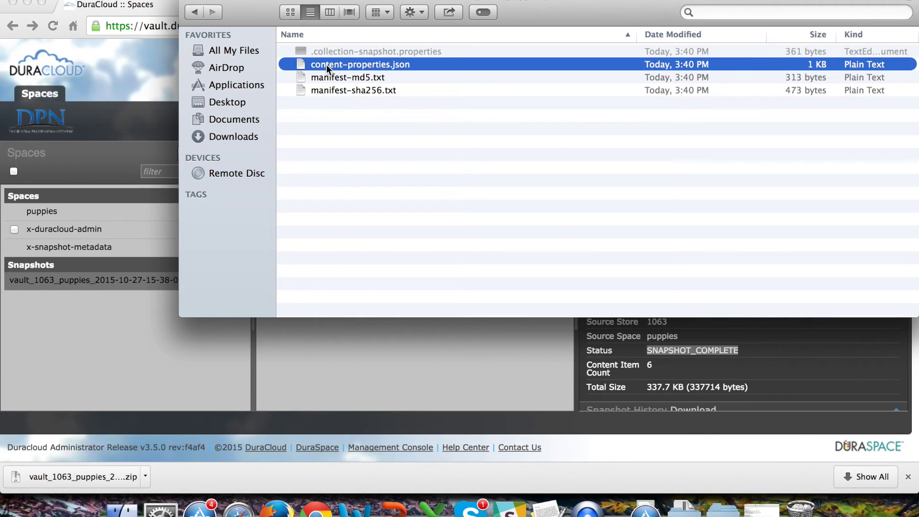
{"action": "right_click", "coordinate": [326, 64]}
{"action": "mouse_move", "coordinate": [371, 86]}
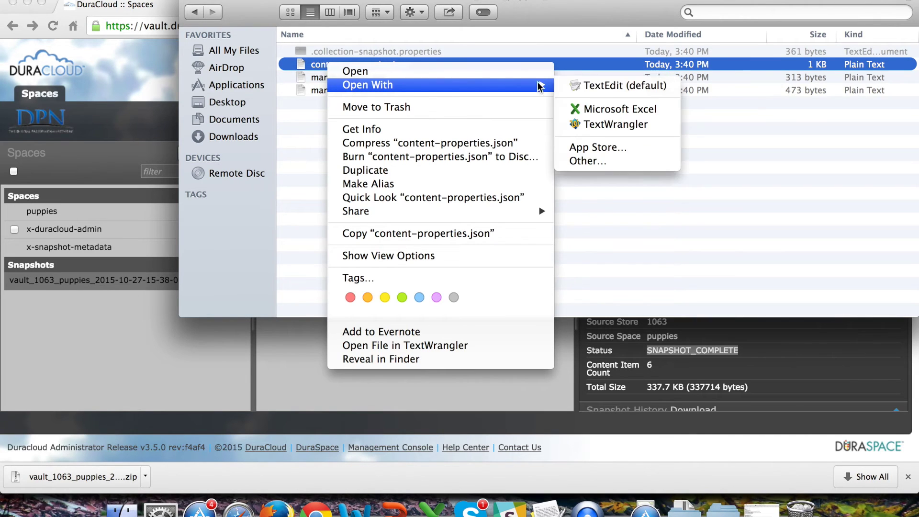
{"action": "left_click", "coordinate": [590, 85]}
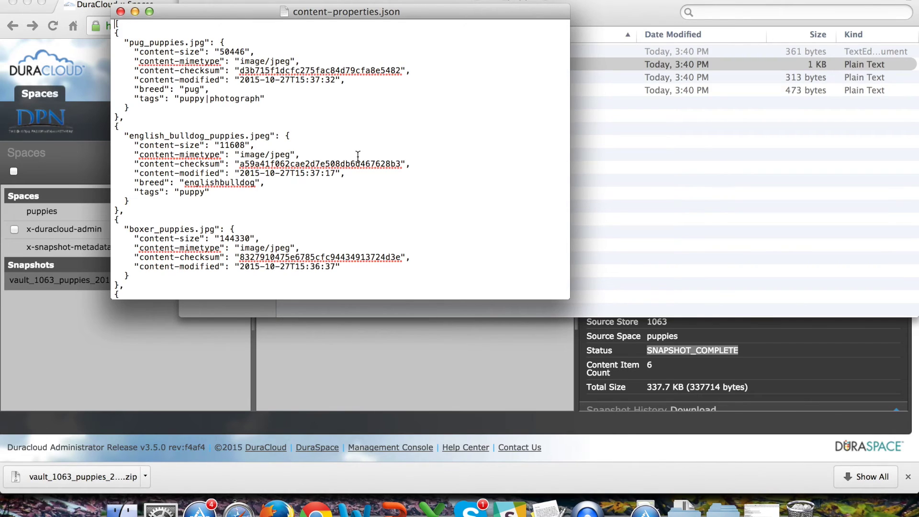
{"action": "left_click_drag", "start_coordinate": [135, 89], "coordinate": [282, 100]}
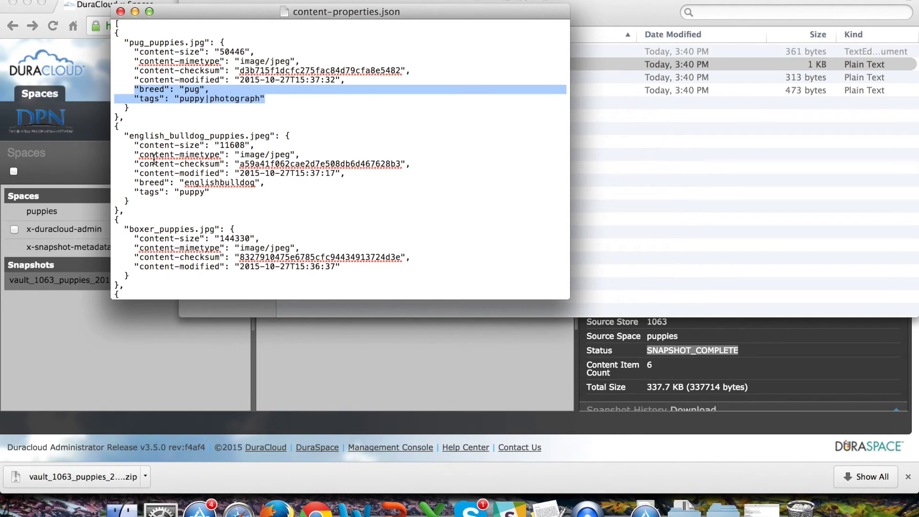
{"action": "left_click_drag", "start_coordinate": [135, 183], "coordinate": [282, 194]}
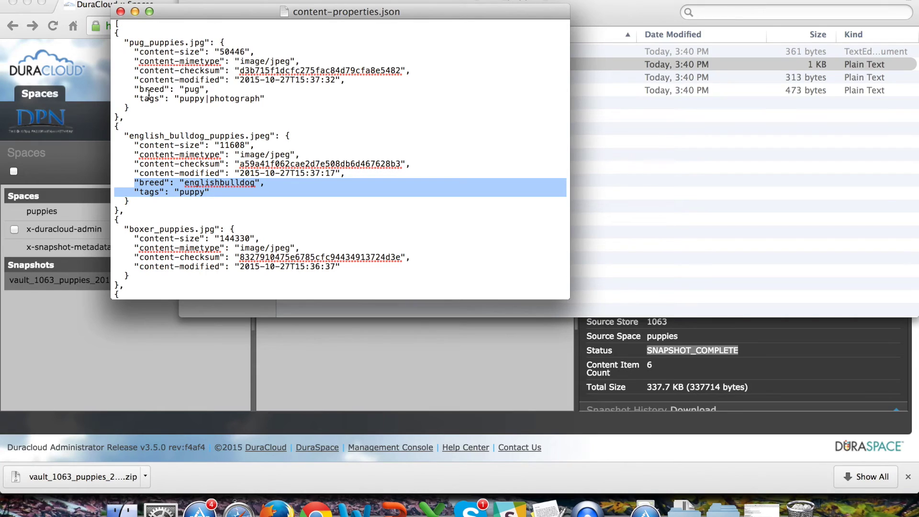
{"action": "left_click", "coordinate": [120, 11]}
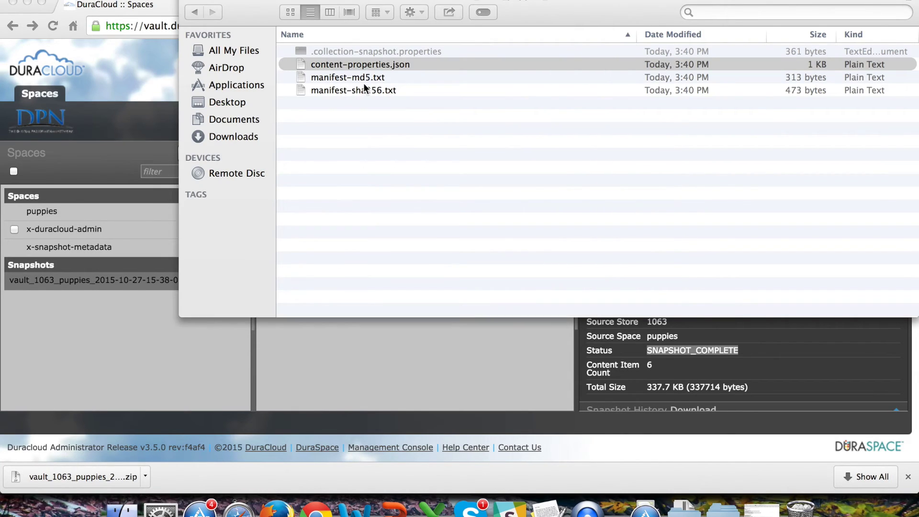
Look over the MD5 and SHA-256 manifests, then close the metadata file listing
{"action": "left_click", "coordinate": [339, 77]}
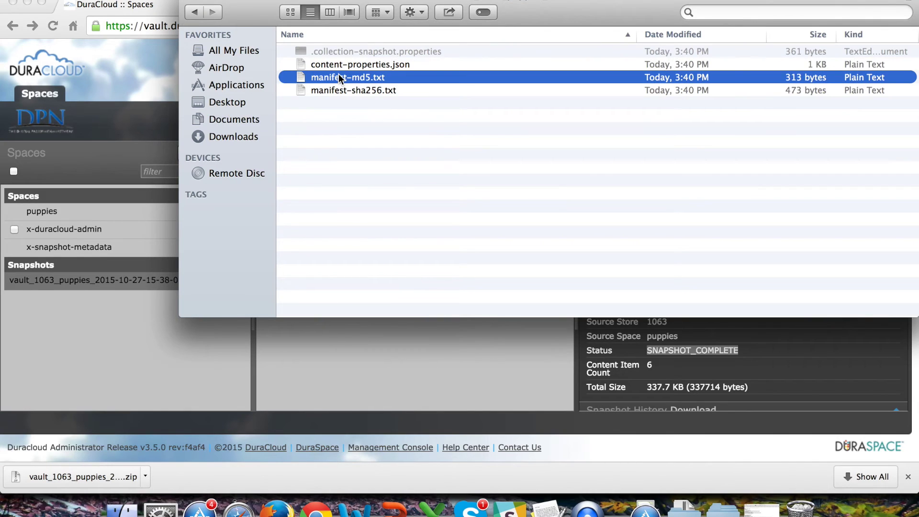
{"action": "double_click", "coordinate": [339, 78]}
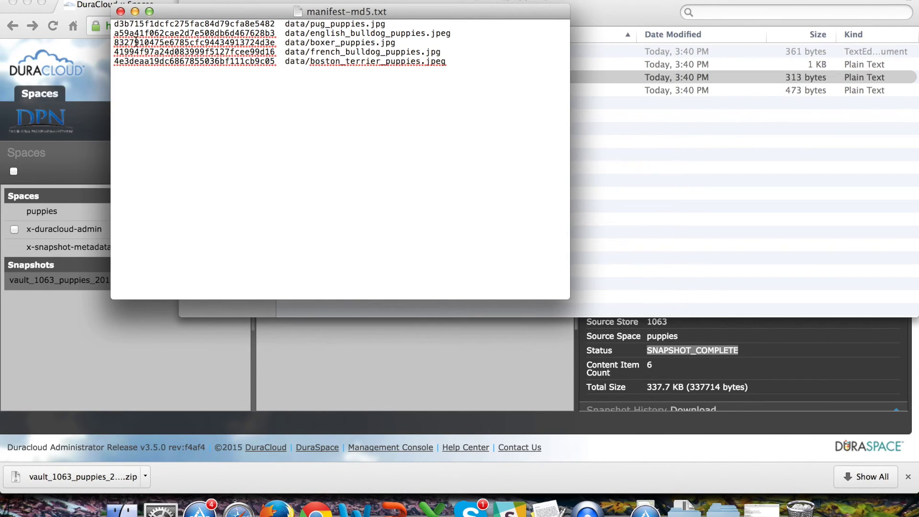
{"action": "left_click", "coordinate": [120, 12]}
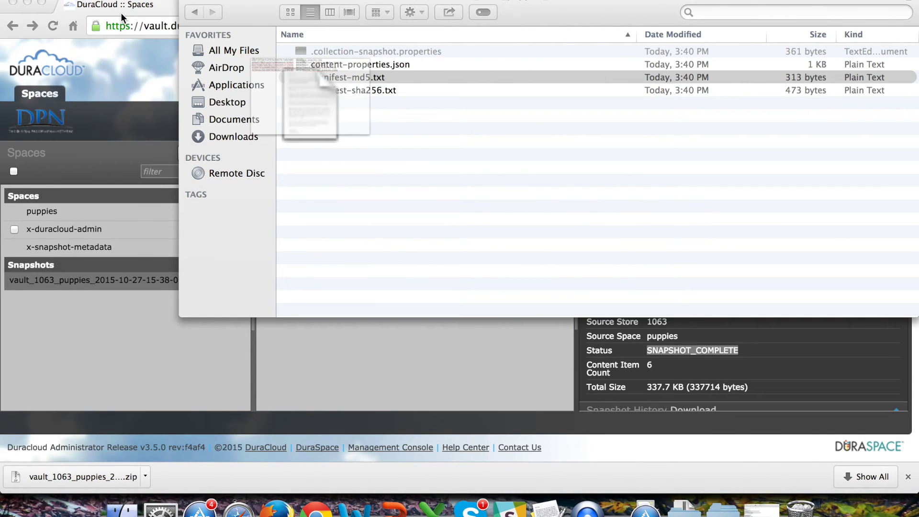
{"action": "double_click", "coordinate": [363, 90]}
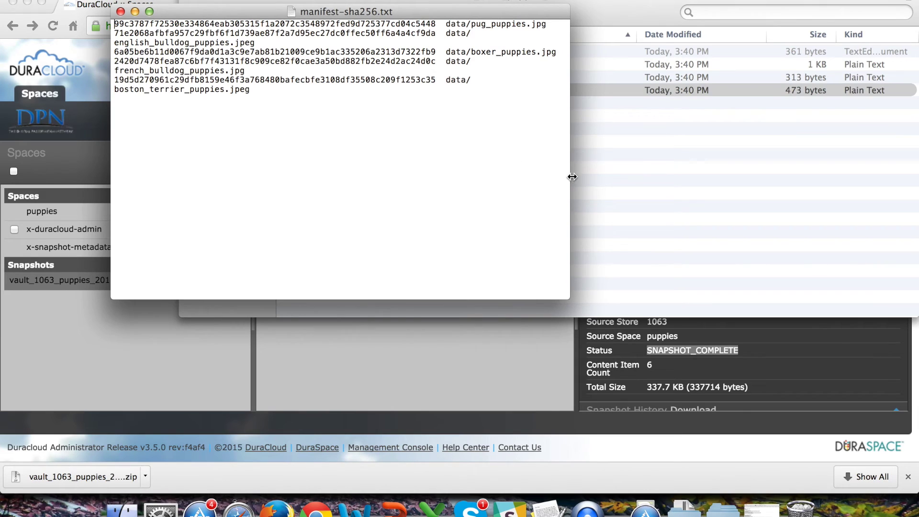
{"action": "left_click_drag", "start_coordinate": [909, 147], "coordinate": [917, 147]}
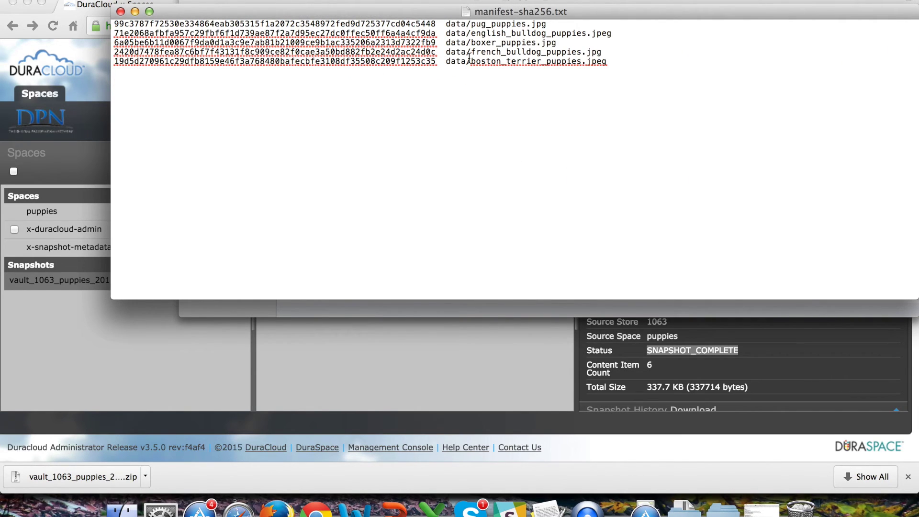
{"action": "left_click", "coordinate": [121, 11]}
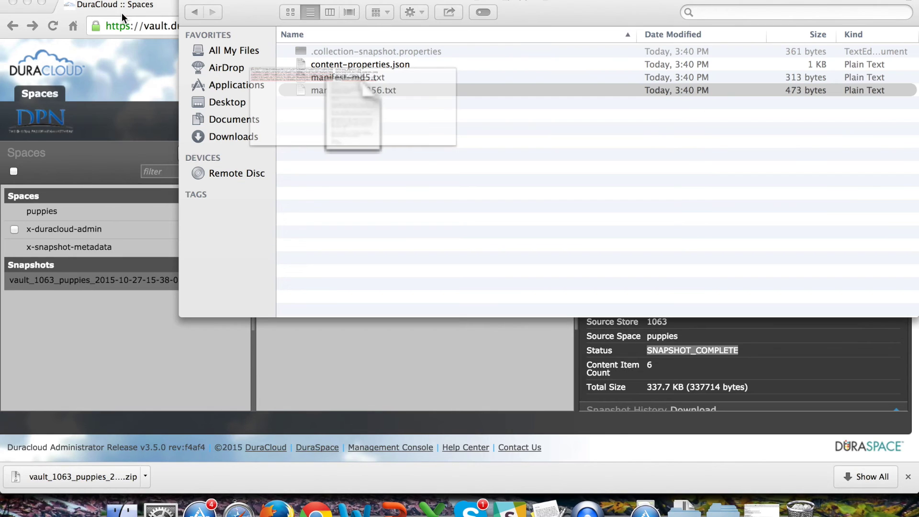
{"action": "left_click", "coordinate": [189, 1]}
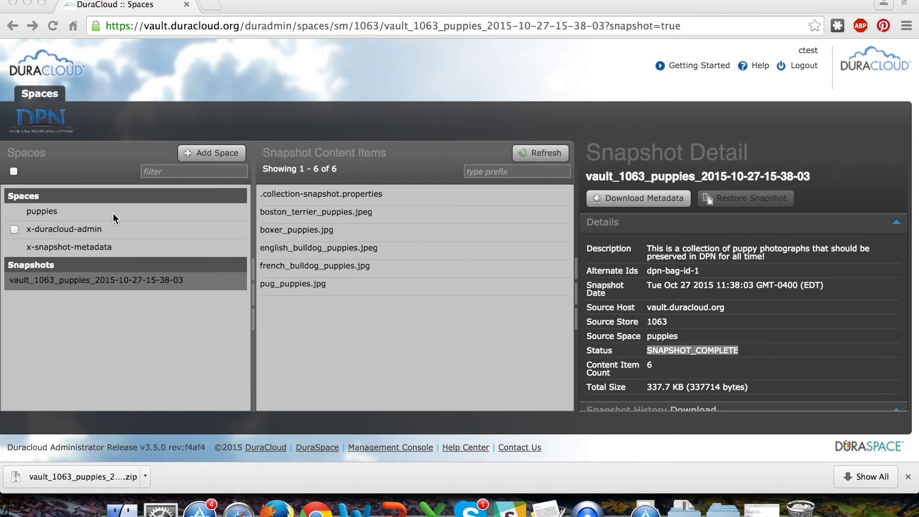
Open the now-empty original puppies space and show the vault_1063_puppies snapshot's details
{"action": "left_click", "coordinate": [39, 214]}
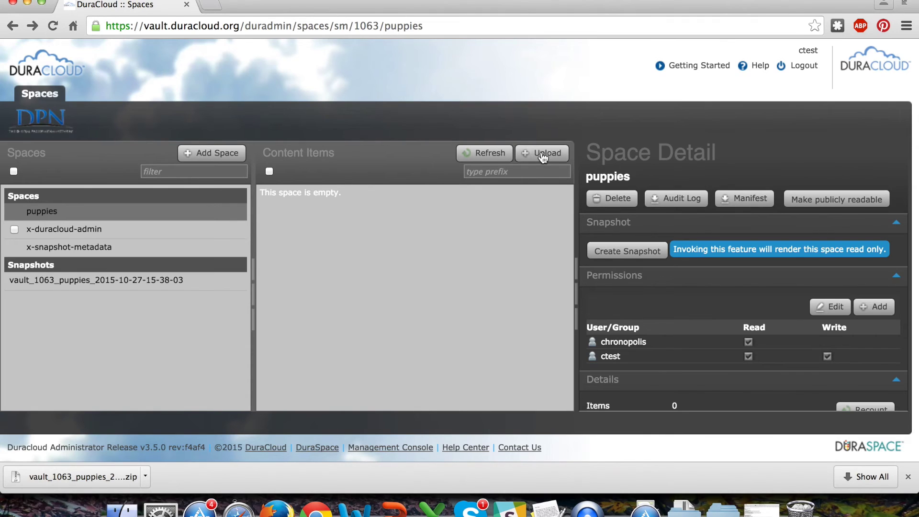
{"action": "left_click", "coordinate": [626, 252]}
{"action": "left_click", "coordinate": [203, 286]}
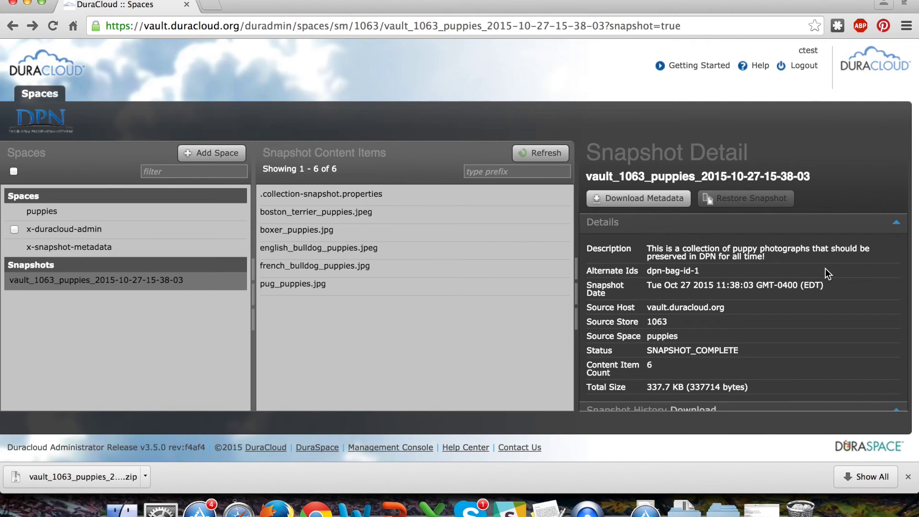
Dismiss the download notification and restore vault_1063_puppies into a new space
{"action": "left_click", "coordinate": [909, 477]}
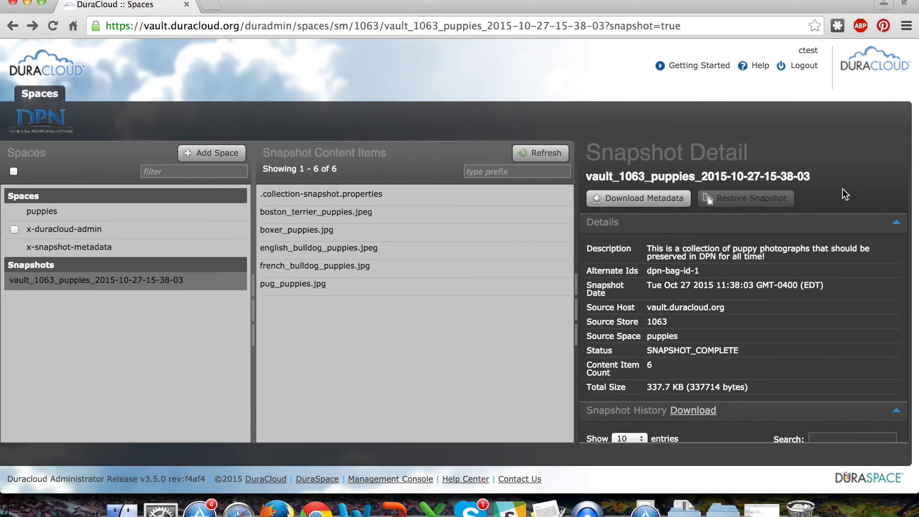
{"action": "left_click", "coordinate": [232, 287]}
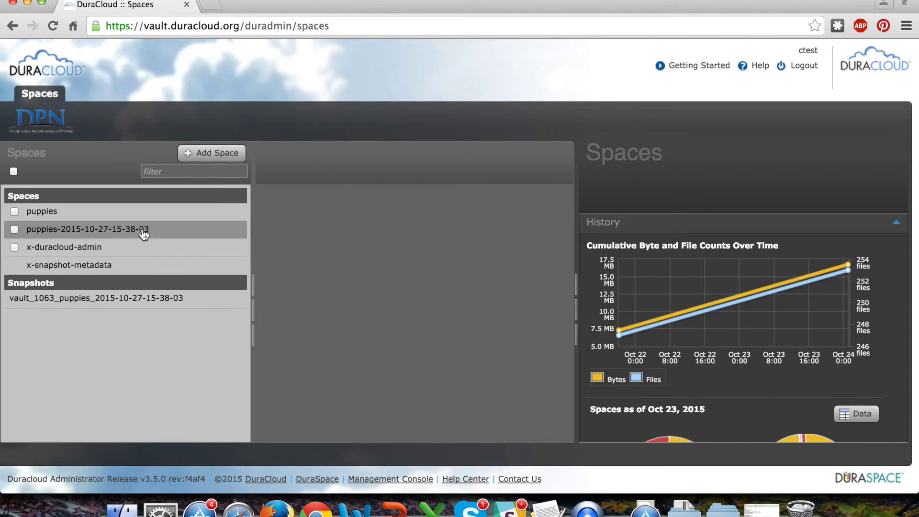
{"action": "left_click", "coordinate": [132, 229]}
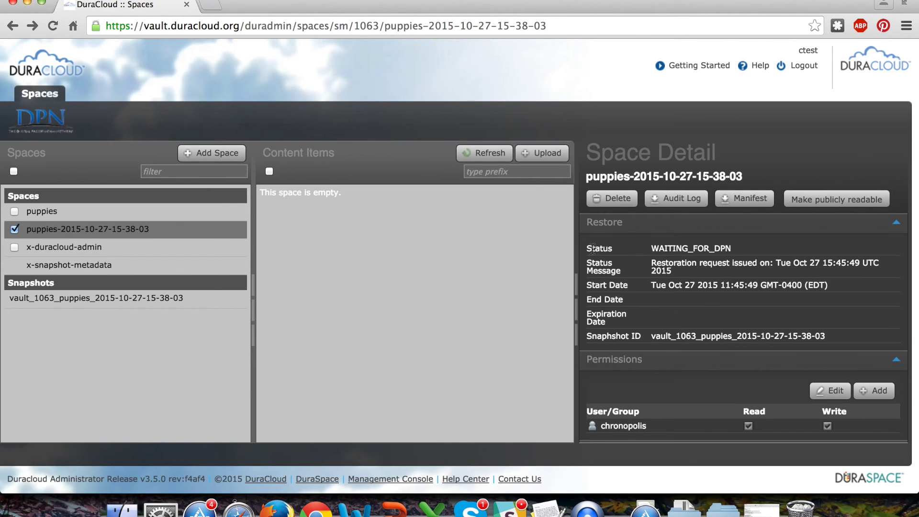
{"action": "left_click_drag", "start_coordinate": [586, 249], "coordinate": [734, 245]}
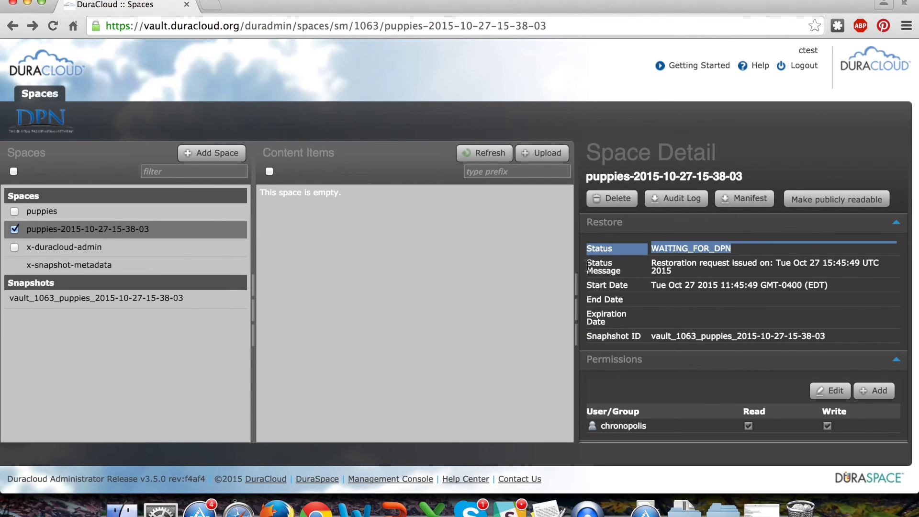
{"action": "left_click_drag", "start_coordinate": [588, 266], "coordinate": [681, 271]}
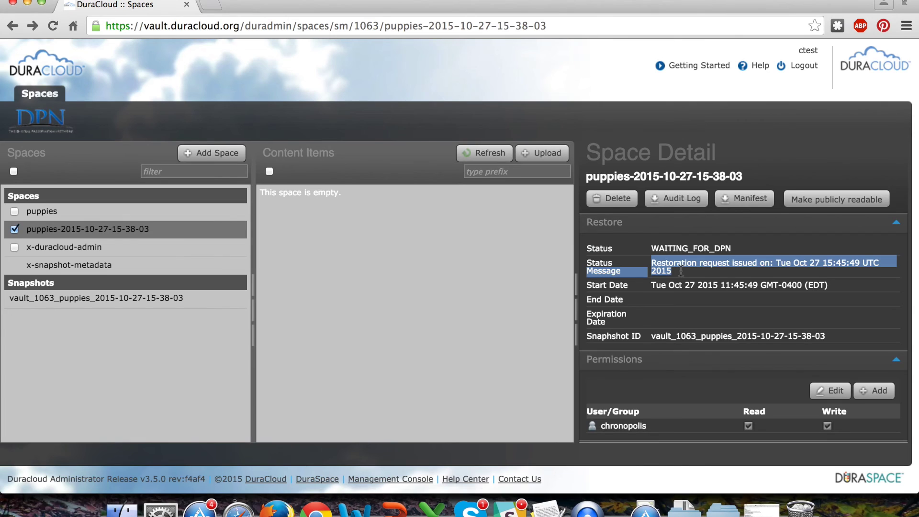
{"action": "left_click_drag", "start_coordinate": [588, 285], "coordinate": [829, 290]}
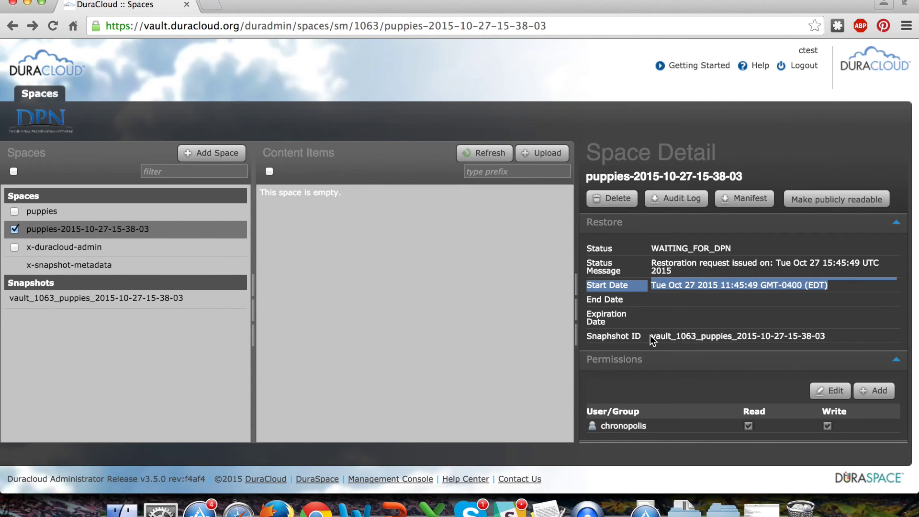
{"action": "left_click_drag", "start_coordinate": [652, 340], "coordinate": [825, 336]}
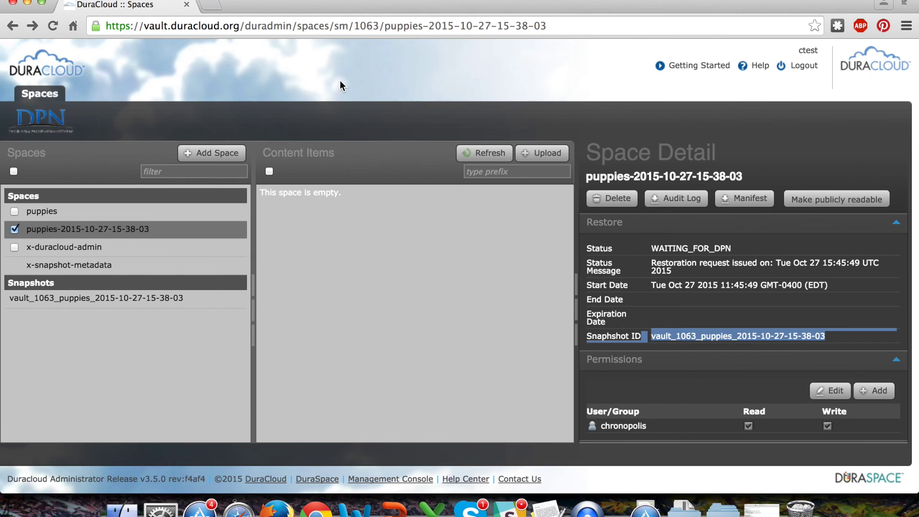
{"action": "left_click", "coordinate": [223, 234]}
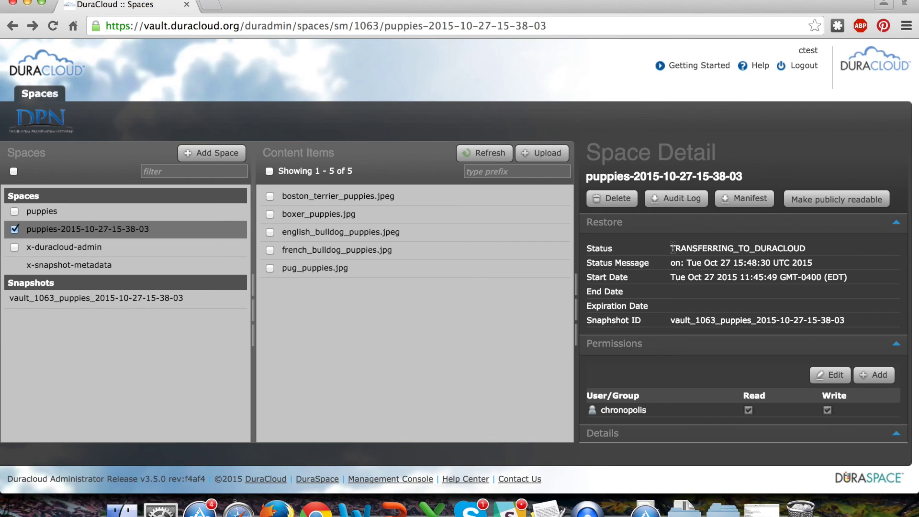
Note the TRANSFERRING_TO_DURACLOUD status and message, then reload until it reads RESTORATION_COMPLETE
{"action": "left_click_drag", "start_coordinate": [673, 249], "coordinate": [808, 249]}
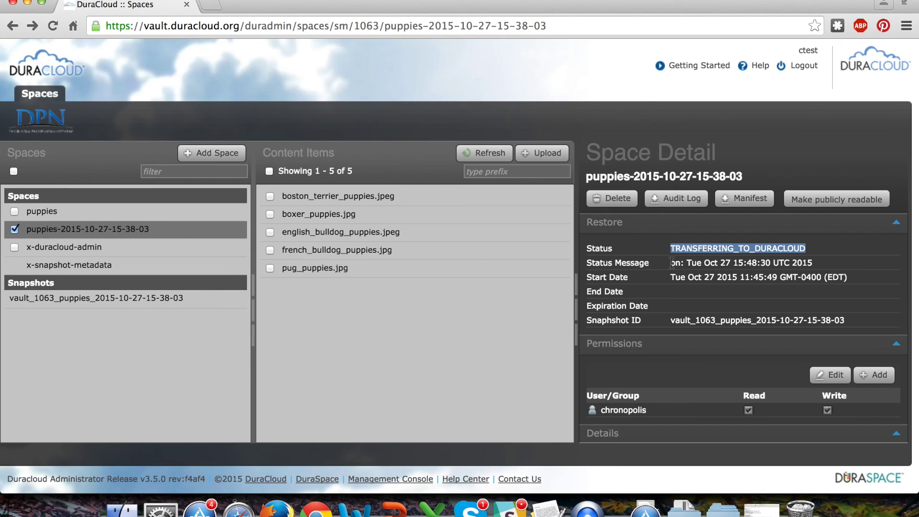
{"action": "left_click_drag", "start_coordinate": [672, 263], "coordinate": [893, 264]}
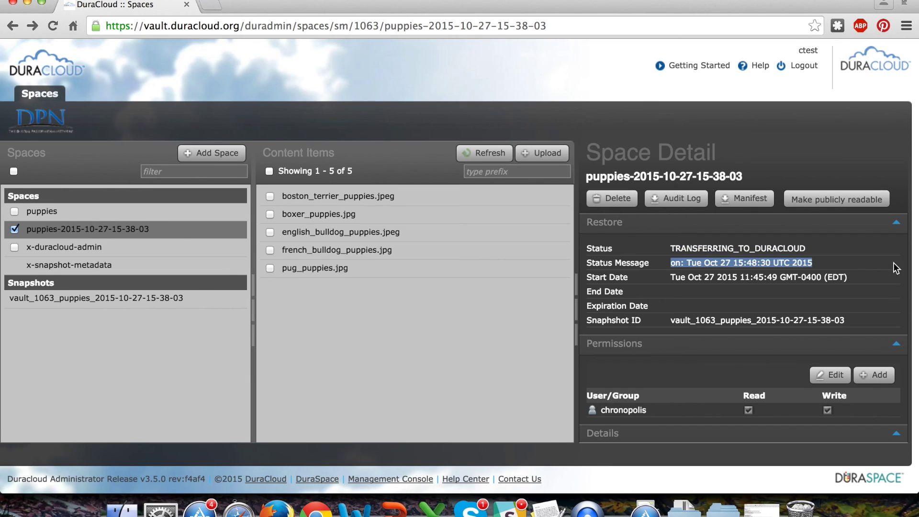
{"action": "left_click", "coordinate": [171, 231]}
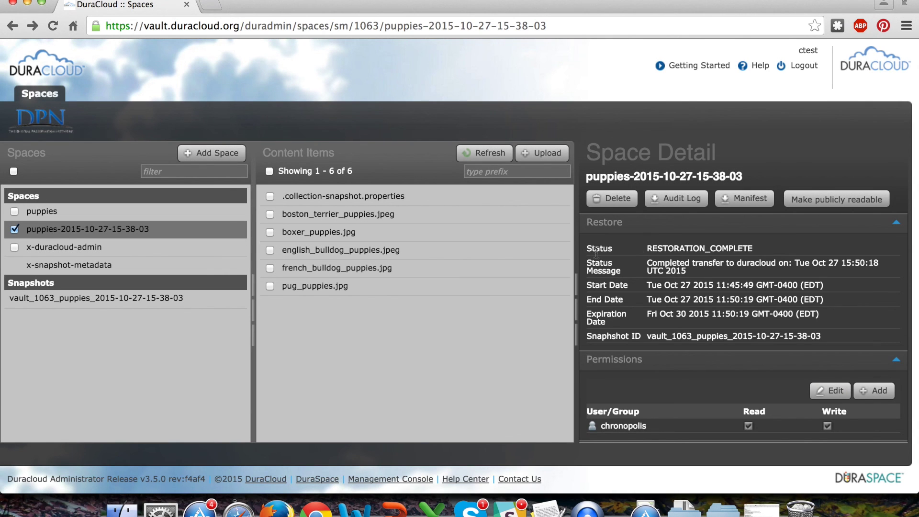
{"action": "left_click_drag", "start_coordinate": [587, 247], "coordinate": [776, 247]}
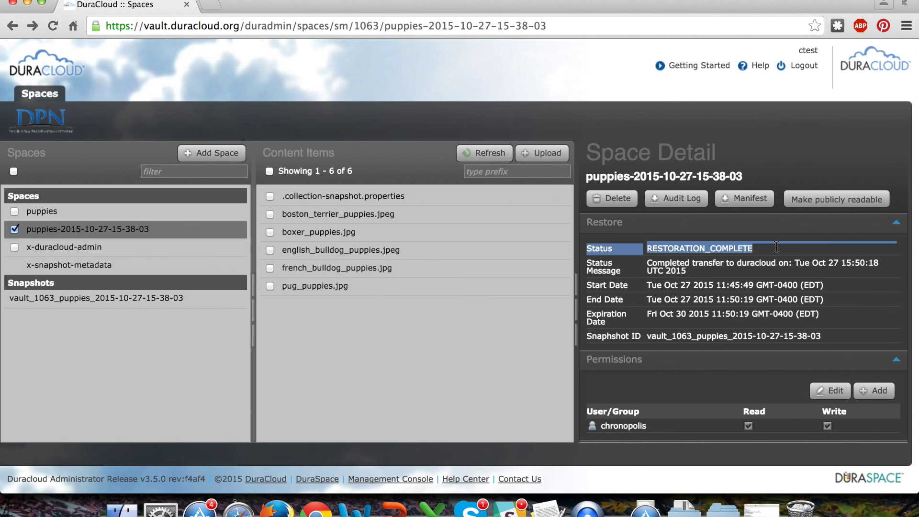
{"action": "left_click_drag", "start_coordinate": [587, 266], "coordinate": [662, 280]}
{"action": "left_click_drag", "start_coordinate": [592, 286], "coordinate": [831, 324]}
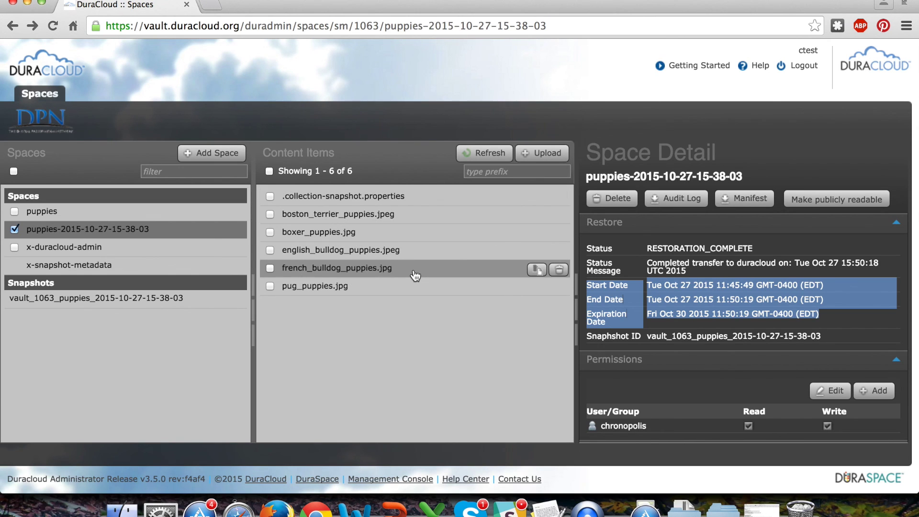
{"action": "left_click", "coordinate": [415, 236]}
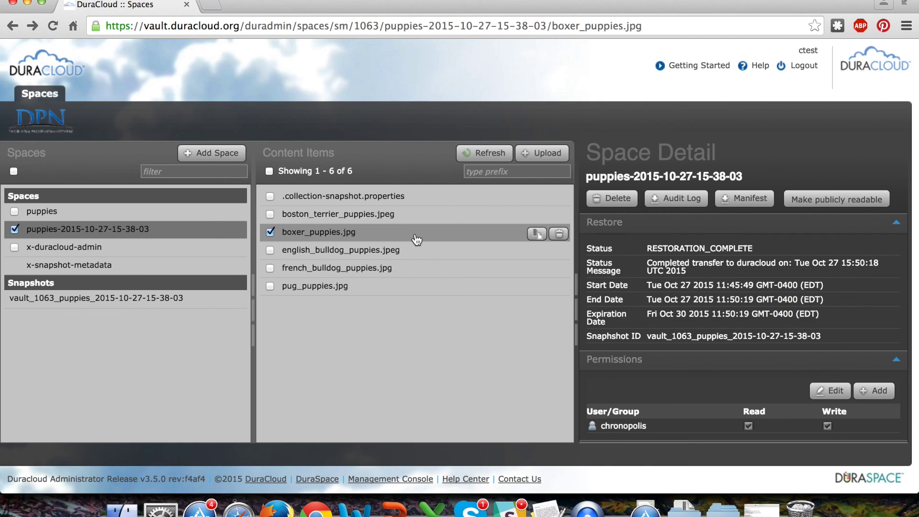
{"action": "left_click", "coordinate": [140, 230]}
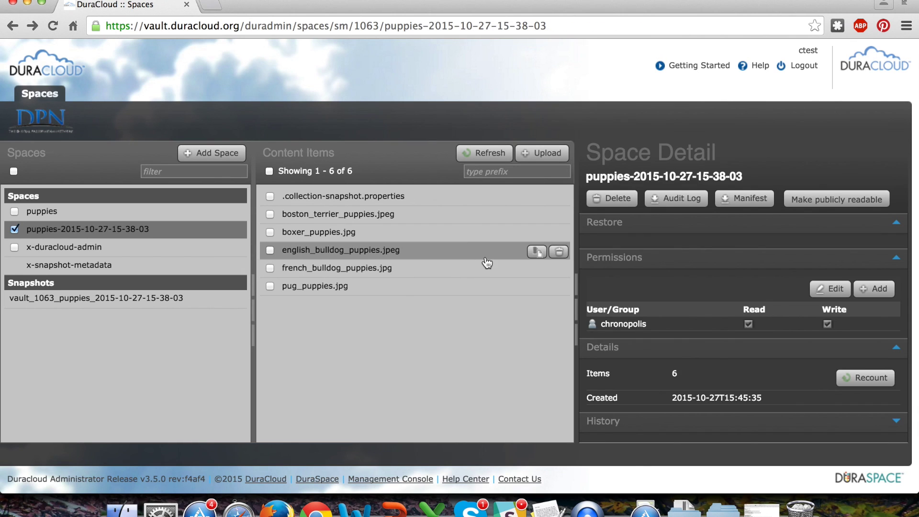
Check properties and tags of pug_puppies.jpg, boston_terrier_puppies.jpeg and english_bulldog_puppies.jpeg
{"action": "left_click", "coordinate": [484, 286]}
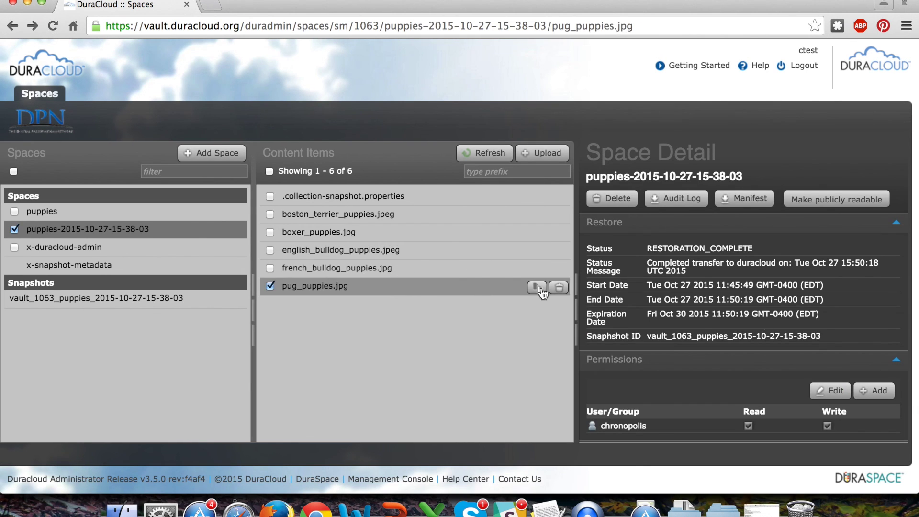
{"action": "scroll", "coordinate": [714, 366], "scroll_direction": "down", "scroll_amount": 3}
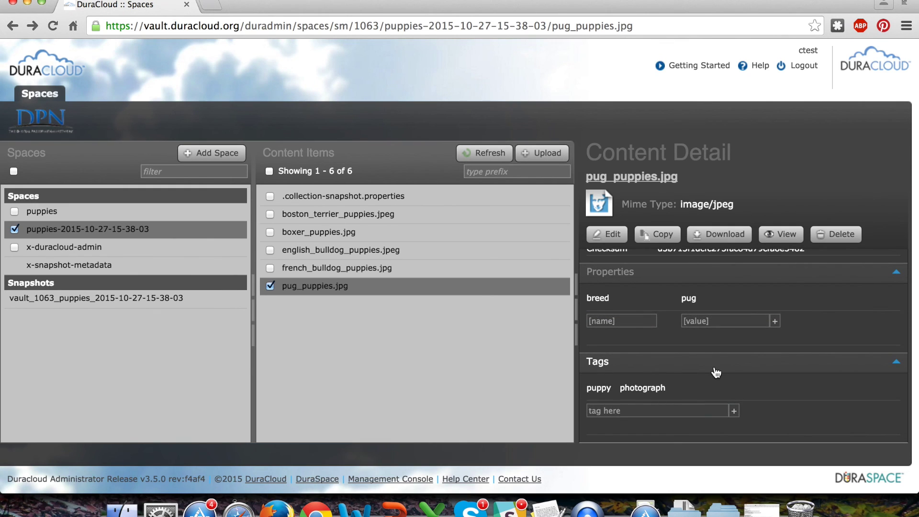
{"action": "left_click", "coordinate": [429, 224]}
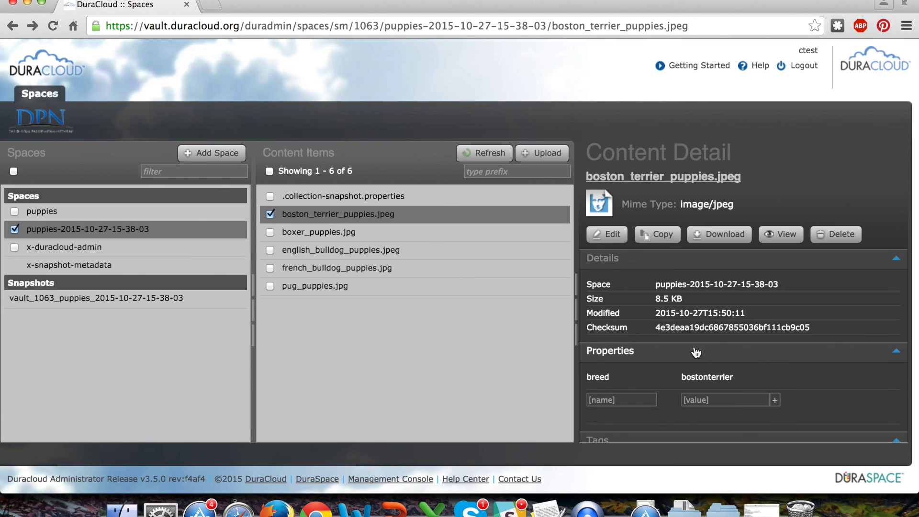
{"action": "scroll", "coordinate": [690, 352], "scroll_direction": "down", "scroll_amount": 3}
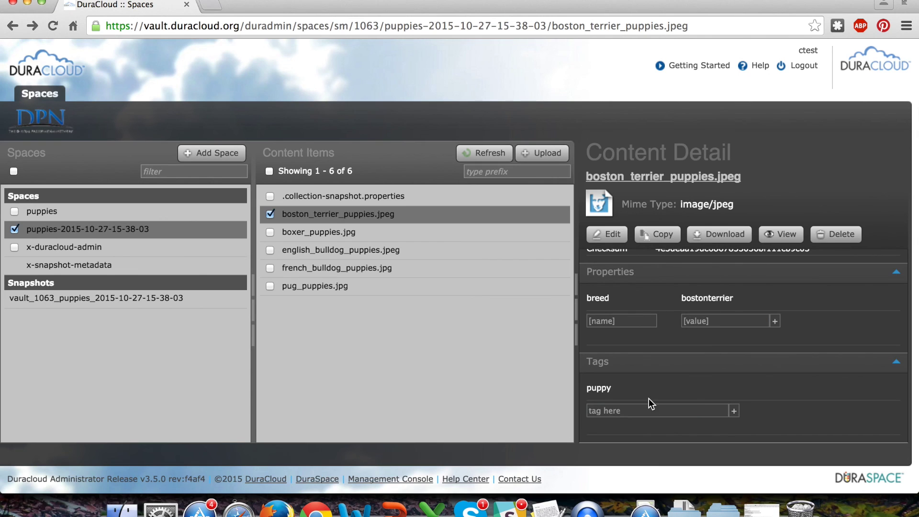
{"action": "left_click", "coordinate": [402, 249]}
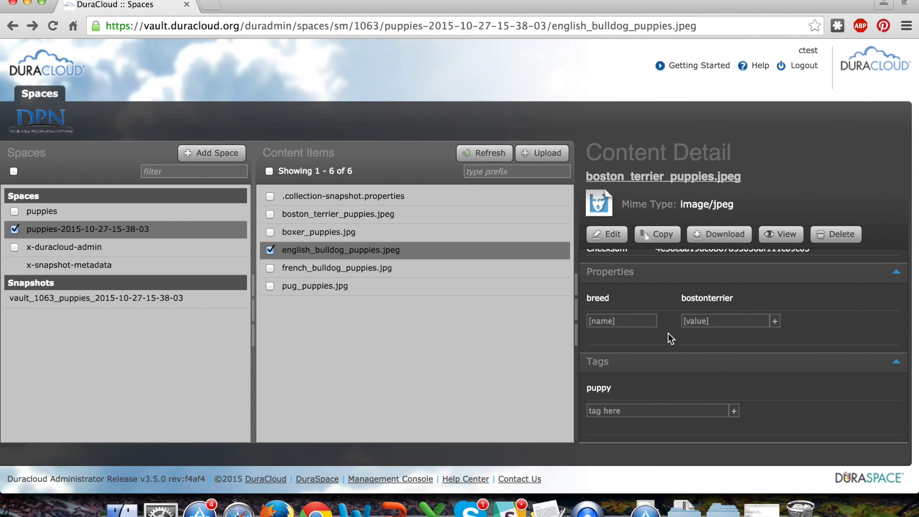
{"action": "scroll", "coordinate": [669, 337], "scroll_direction": "down", "scroll_amount": 4}
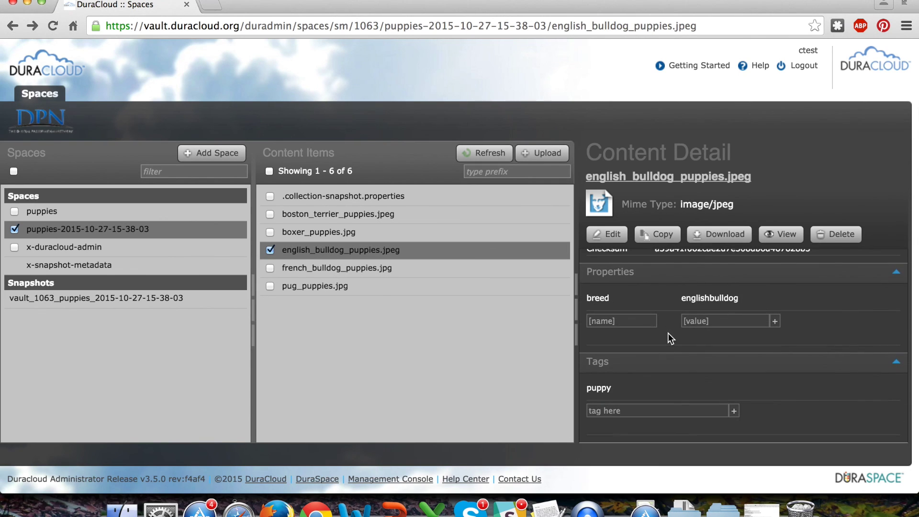